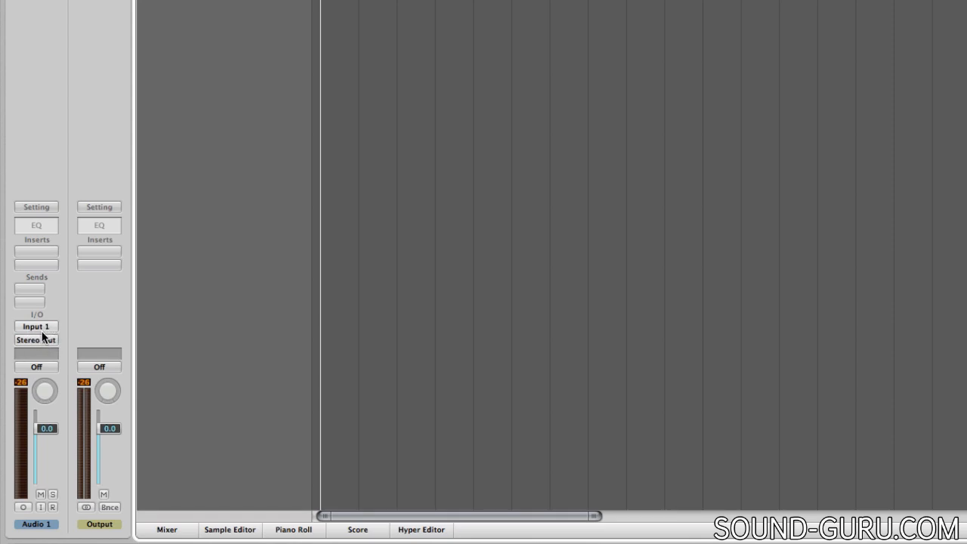
- Set the input of the Audio 1 channel strip to Input 2
left_click(34, 326)
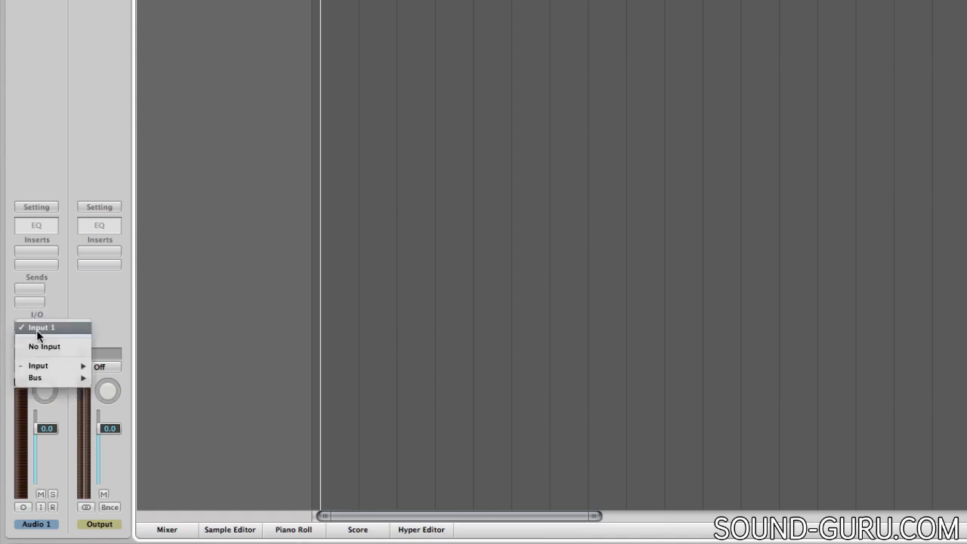
mouse_move(38, 368)
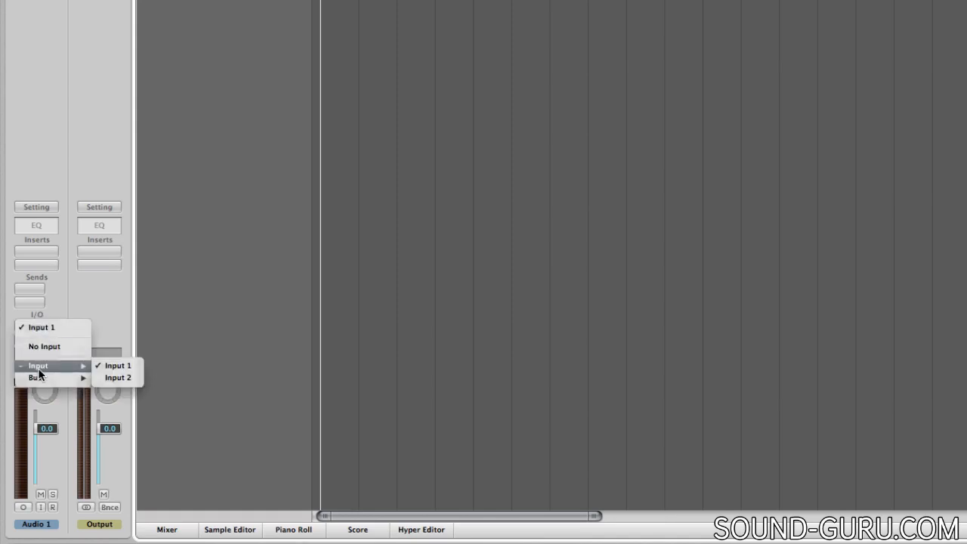
left_click(118, 378)
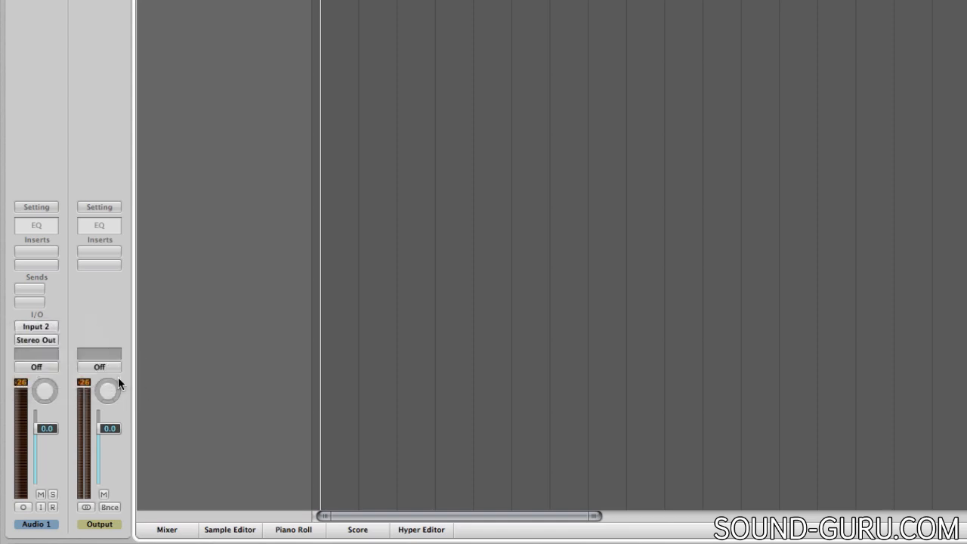
- Review the available input and output routing options for Audio 1, including the bus lists
left_click(43, 325)
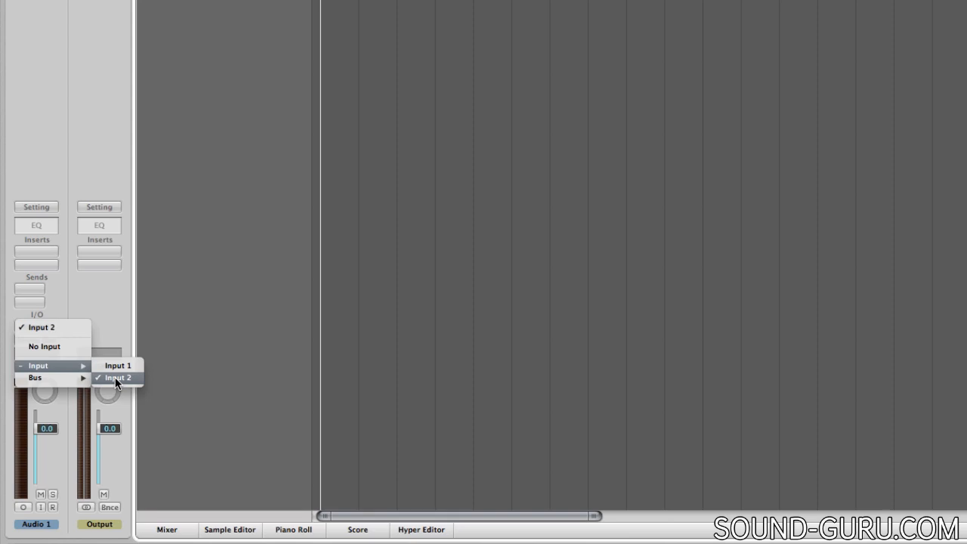
mouse_move(74, 383)
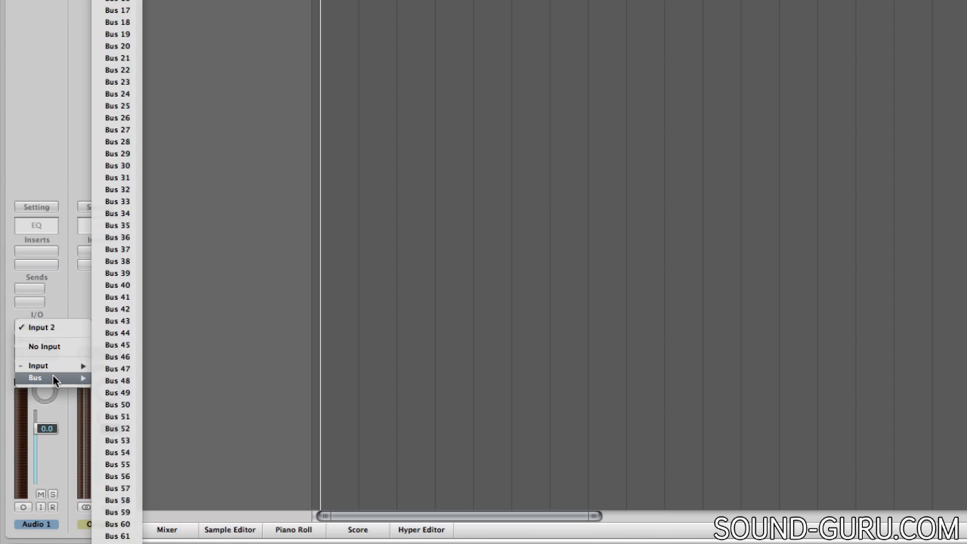
left_click(49, 285)
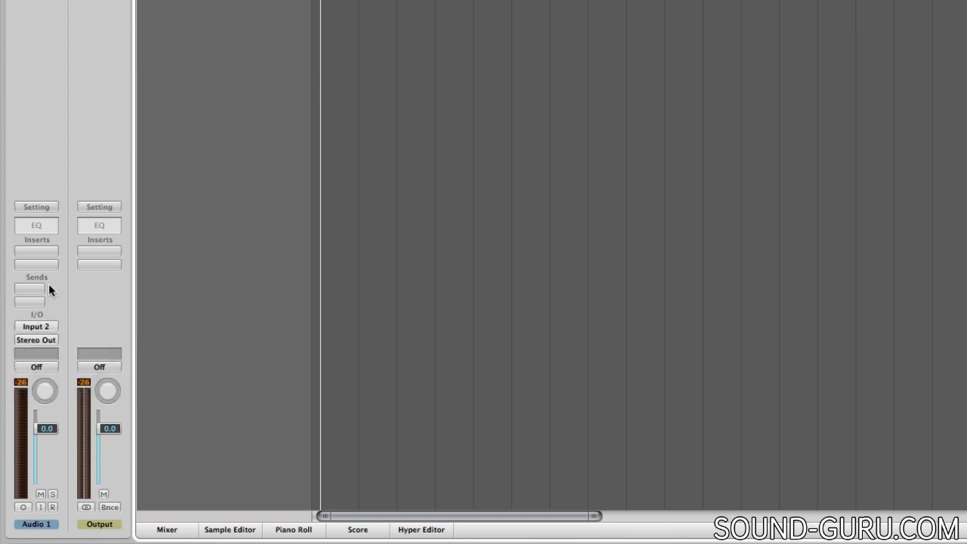
left_click(38, 341)
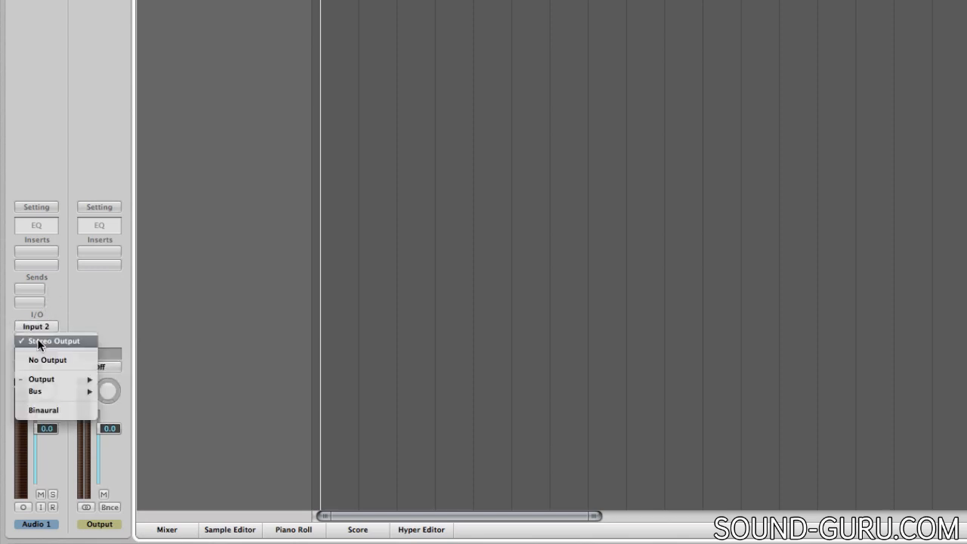
mouse_move(43, 382)
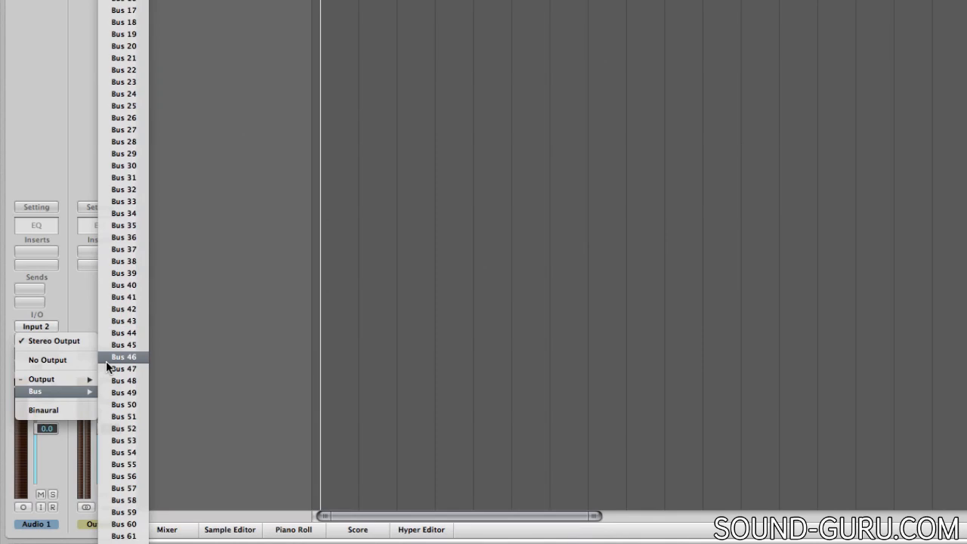
left_click(67, 295)
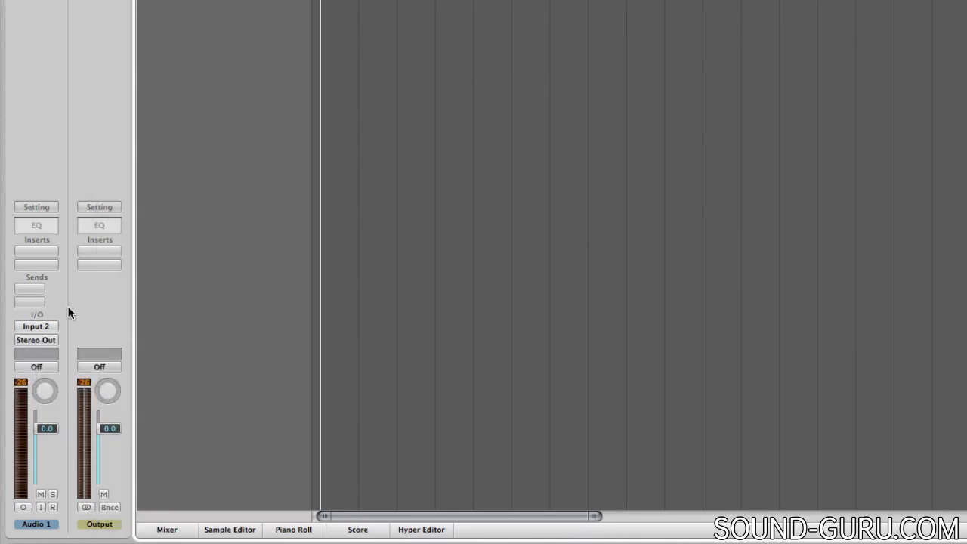
- Switch the Audio 1 channel format between mono and stereo, ending on mono
left_click(23, 507)
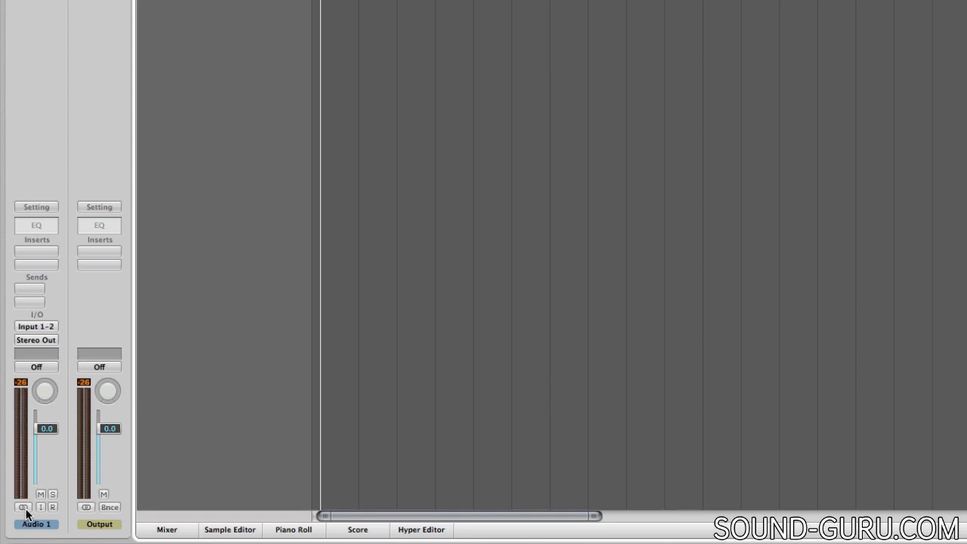
left_click(24, 508)
left_click(23, 507)
left_click(23, 507)
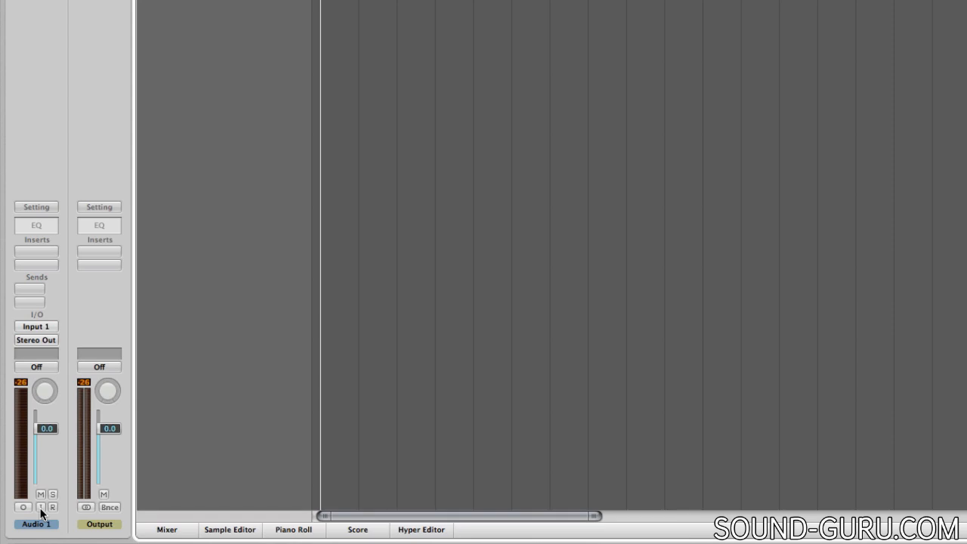
- Select Input 2 as the mono input source for Audio 1
left_click(36, 328)
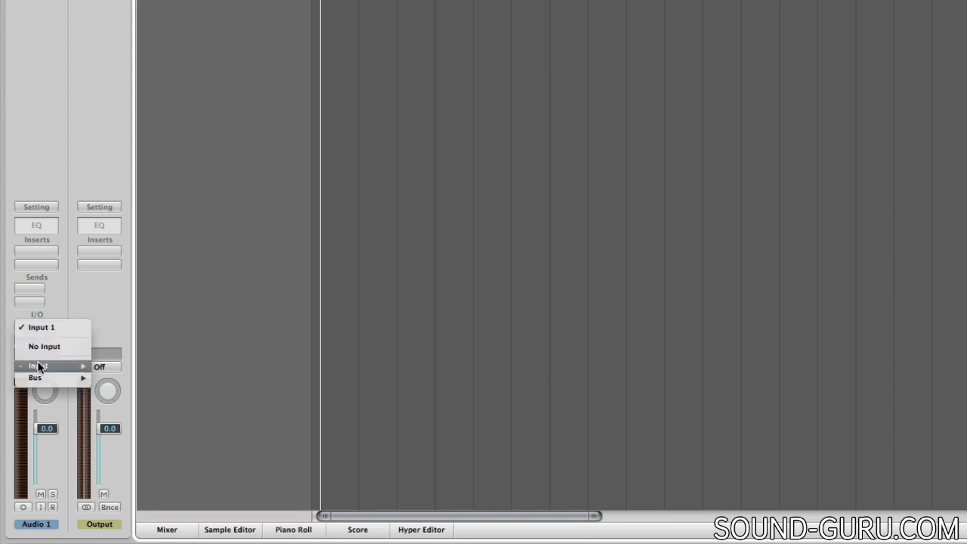
mouse_move(38, 367)
left_click(111, 378)
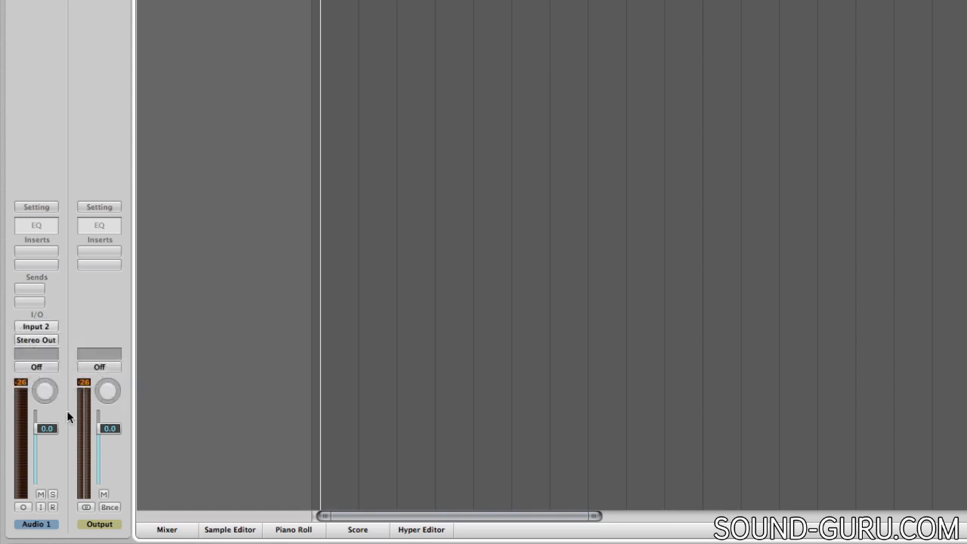
- Toggle input monitoring on and off for Audio 1 and arm the track for recording
left_click(41, 507)
left_click(43, 508)
left_click(52, 508)
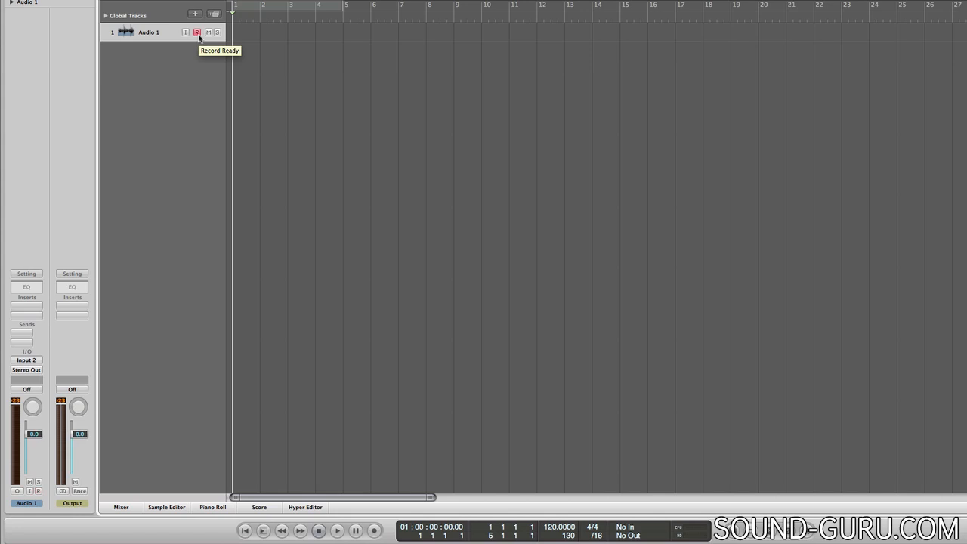
- Record a take on Audio 1 from bar 3 to about the end of bar 9
left_click(288, 15)
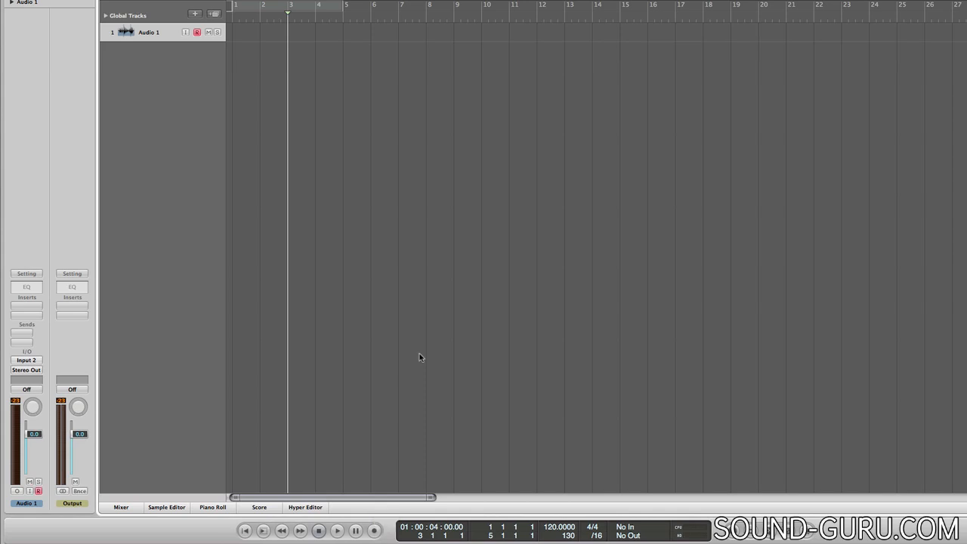
key("r")
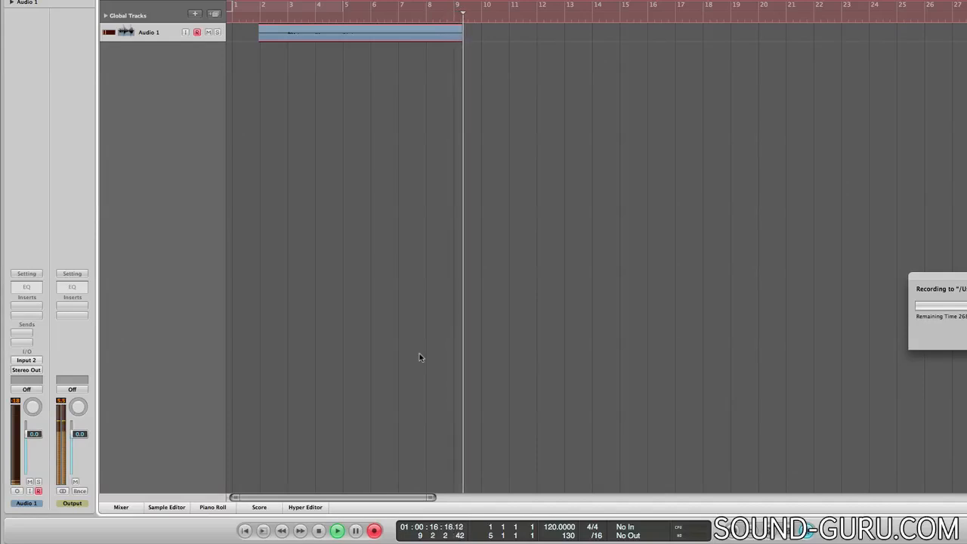
key("space")
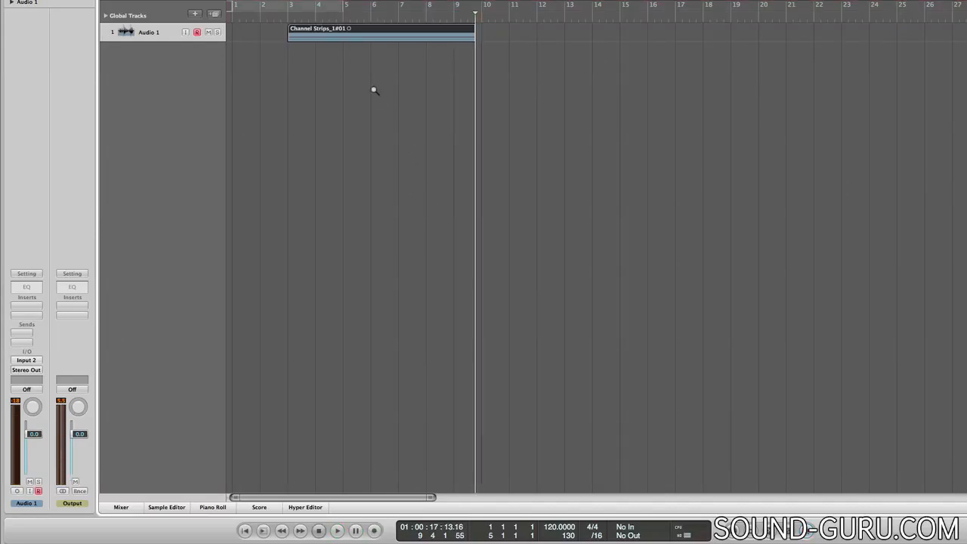
- Extend the start of the recorded region back to about beat 2 of bar 2
left_click_drag(281, 23, 485, 66)
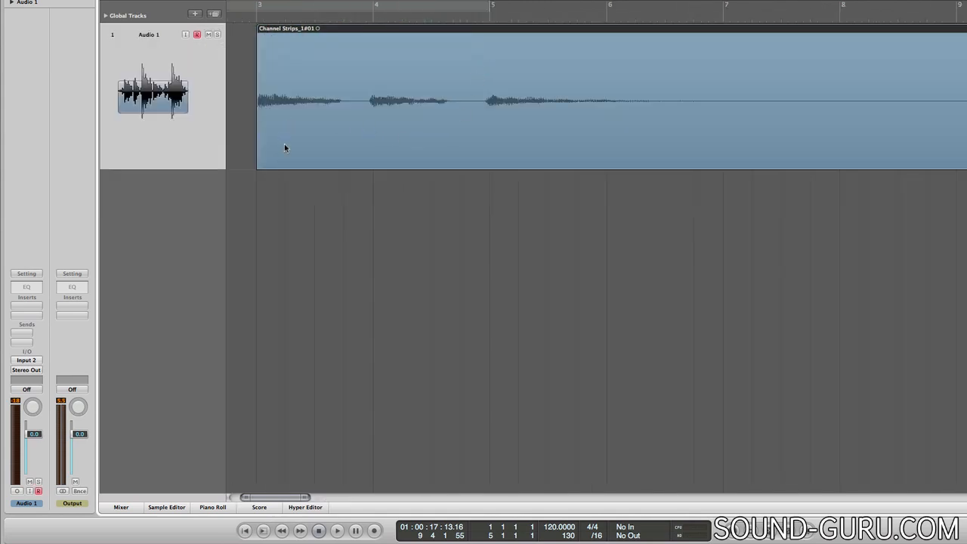
scroll(284, 148, "left", 2)
left_click_drag(319, 168, 243, 167)
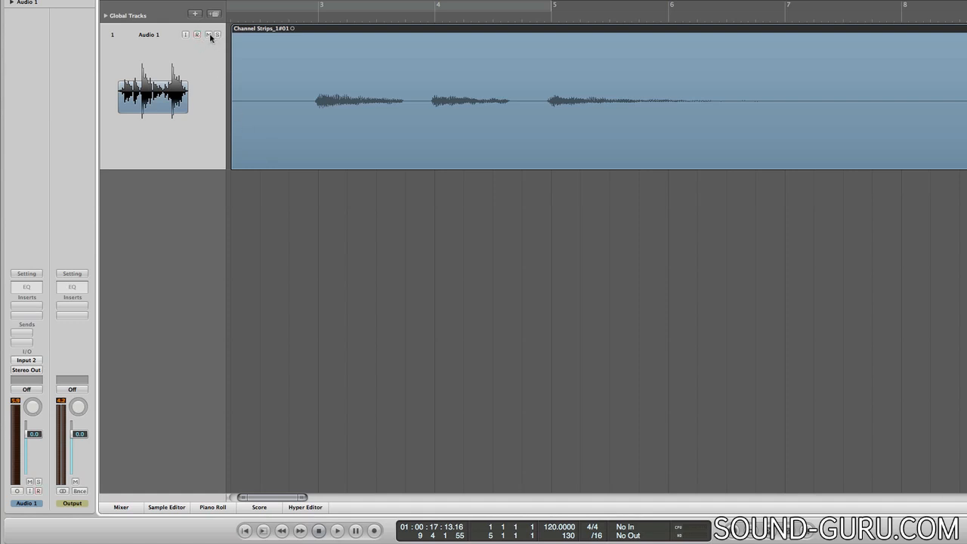
- Mute Audio 1 and play the recorded region from just before bar 3
left_click(29, 483)
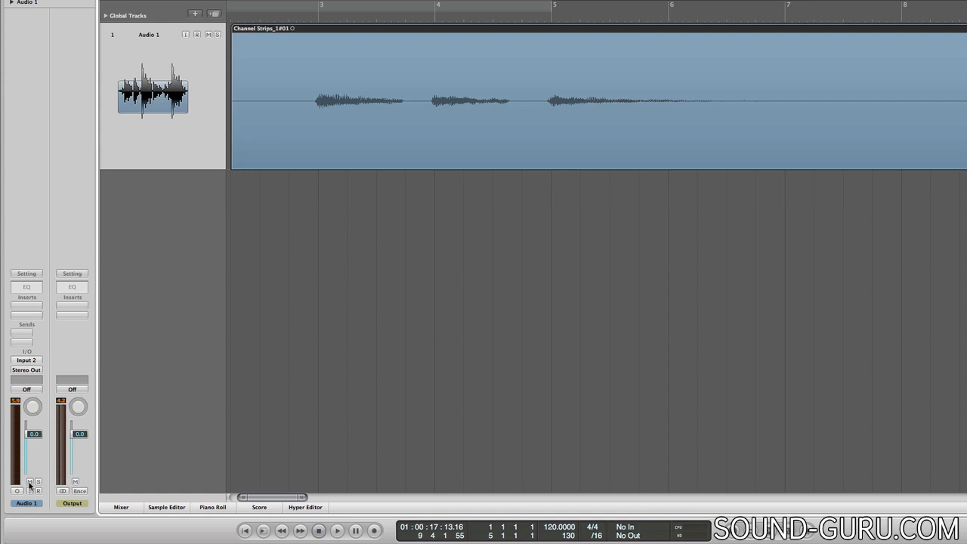
left_click(313, 15)
key("space")
key("space")
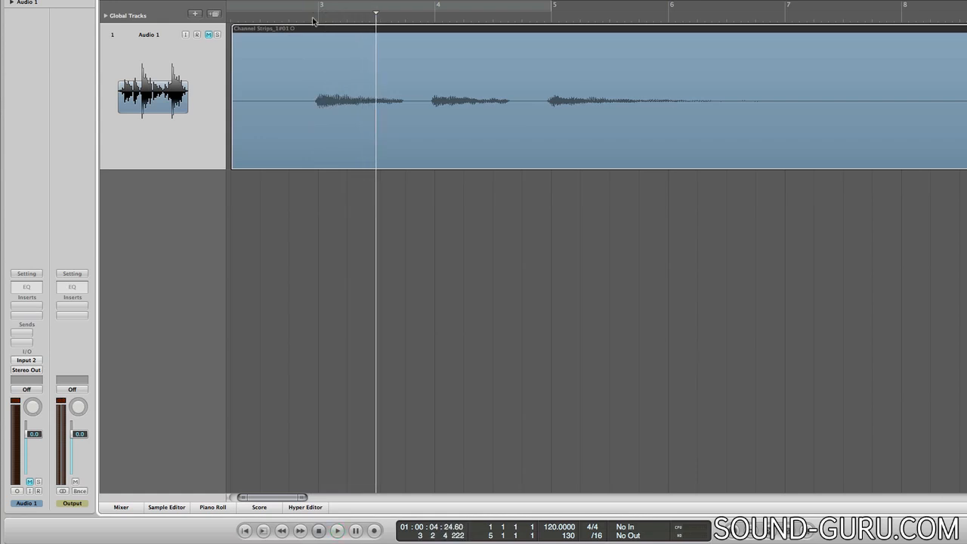
- Unmute Audio 1 and replay the recorded region from just before bar 3
left_click(209, 35)
left_click(314, 18)
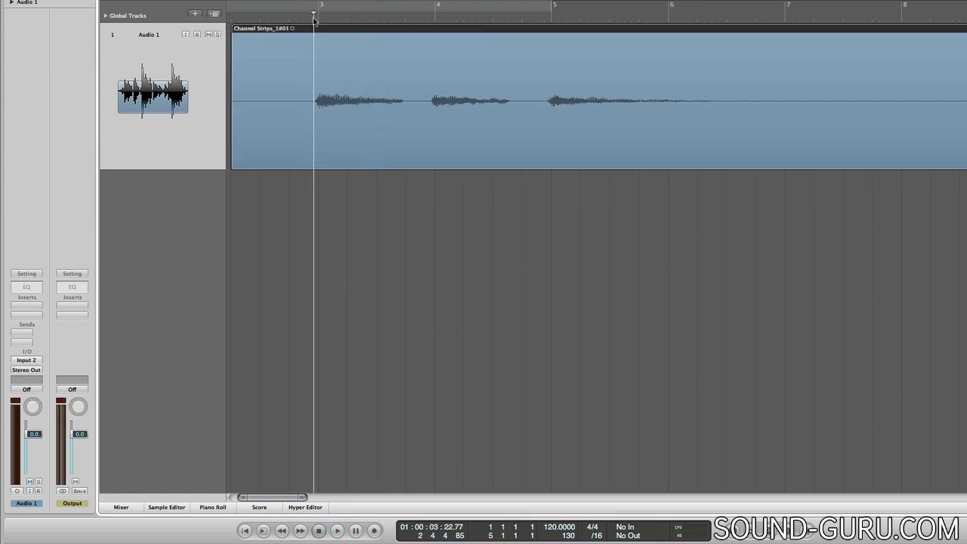
key("space")
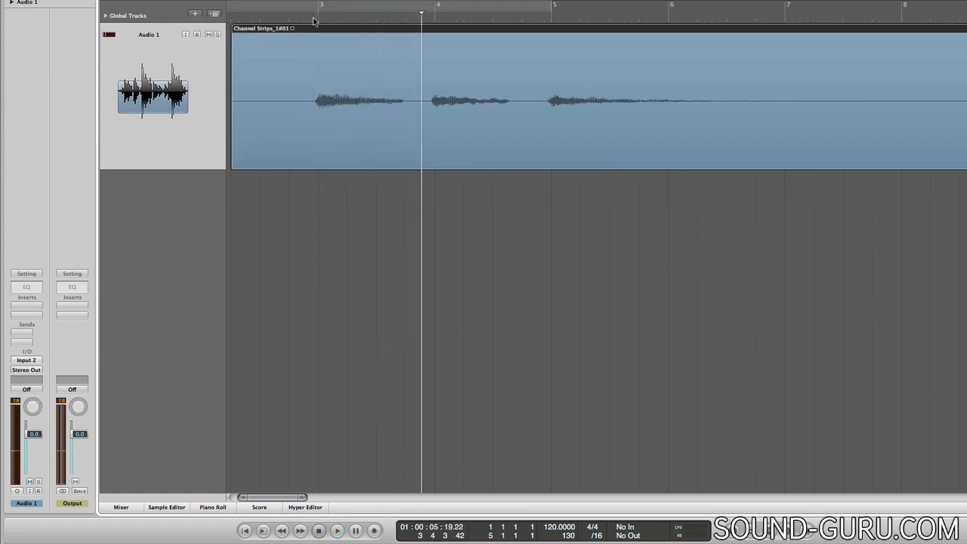
key("space")
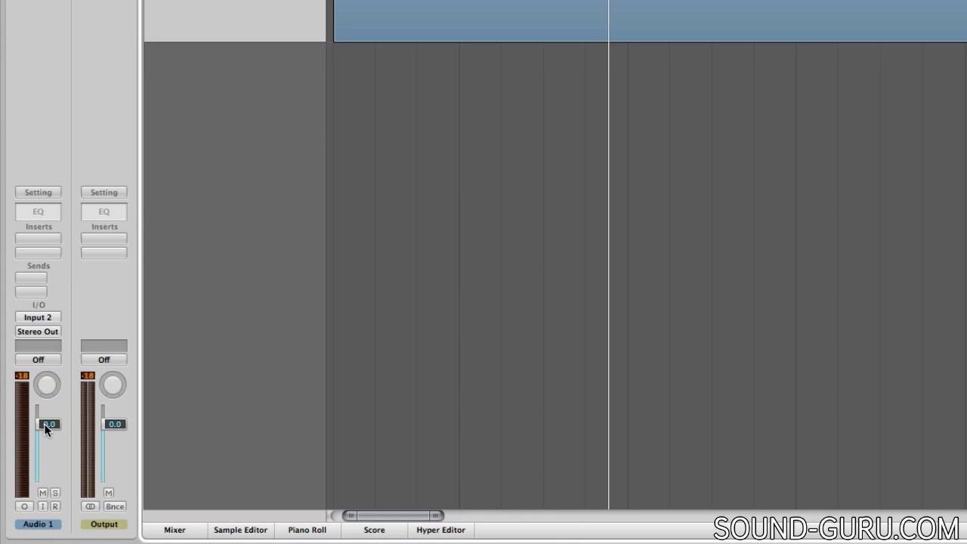
- Raise the Audio 1 volume fader during playback and bring it back to 0.0
mouse_move(46, 427)
left_mouse_down()
mouse_move(45, 462)
mouse_move(45, 409)
left_mouse_up()
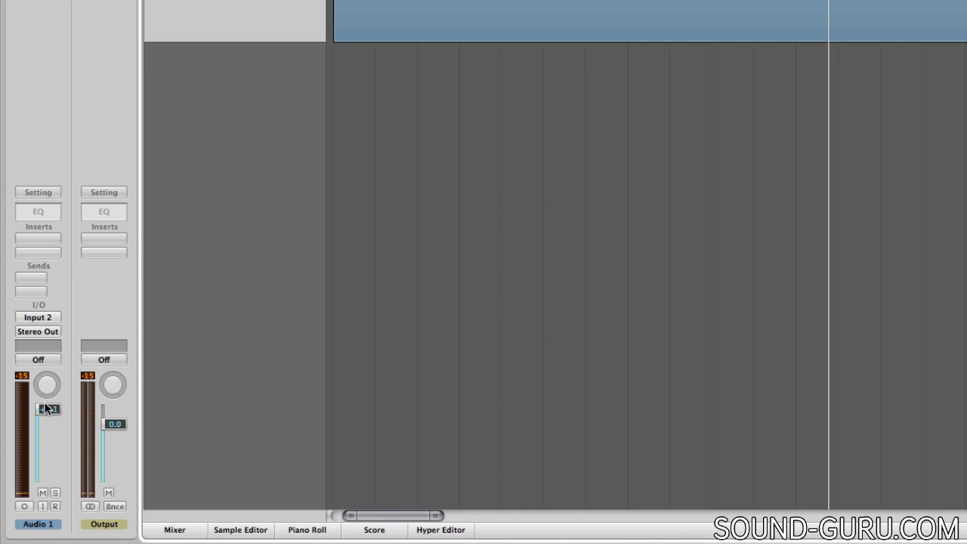
left_click_drag(47, 409, 47, 424)
- Try different pan positions and a lower fader level on Audio 1, resetting the pan to centre and the volume to 0.0
key("comma")
key("comma")
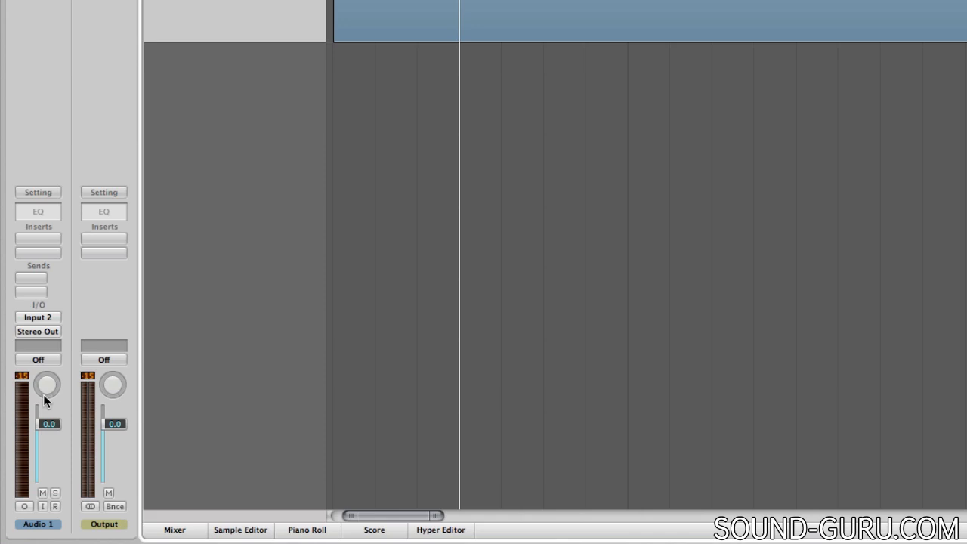
left_click_drag(45, 390, 45, 438)
left_click_drag(51, 523, 44, 188)
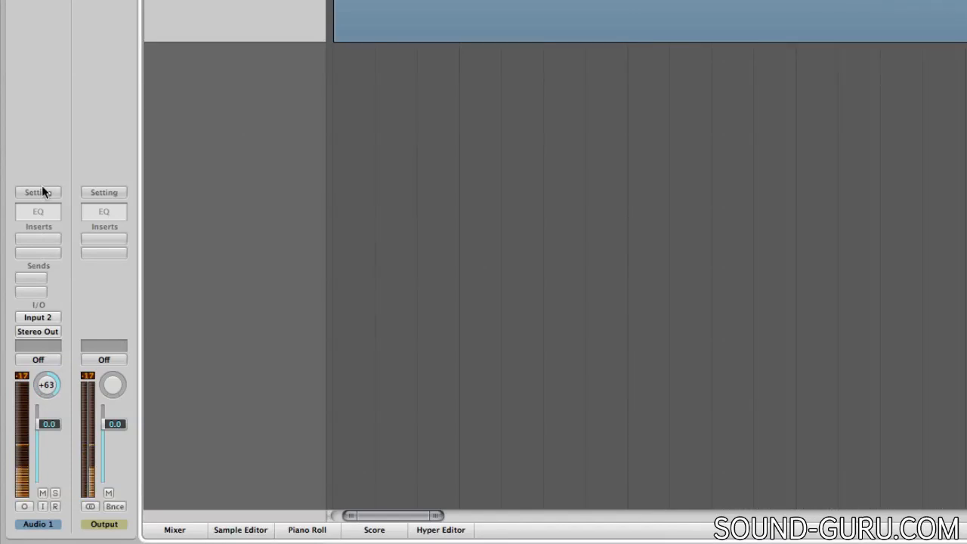
left_click(50, 386, "alt")
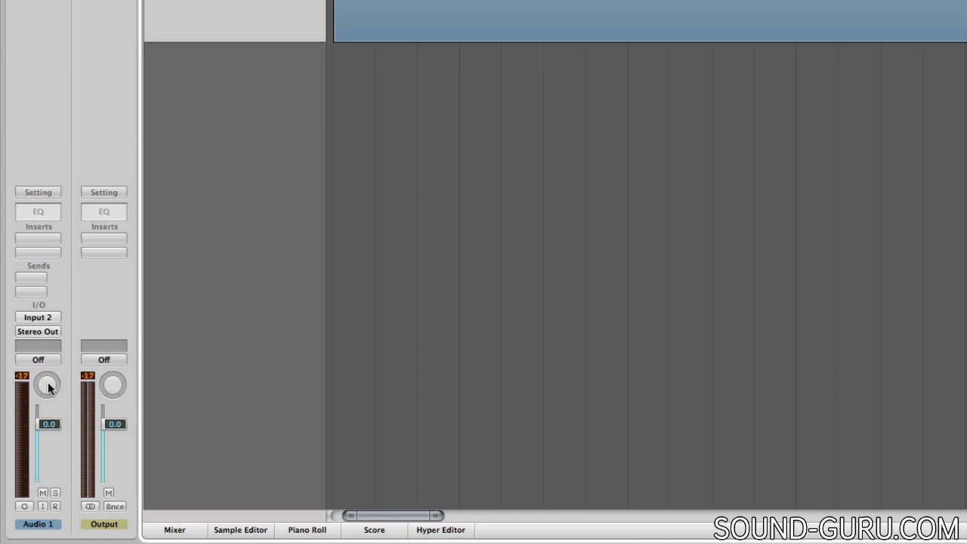
left_click_drag(46, 385, 45, 345)
left_click(50, 386, "alt")
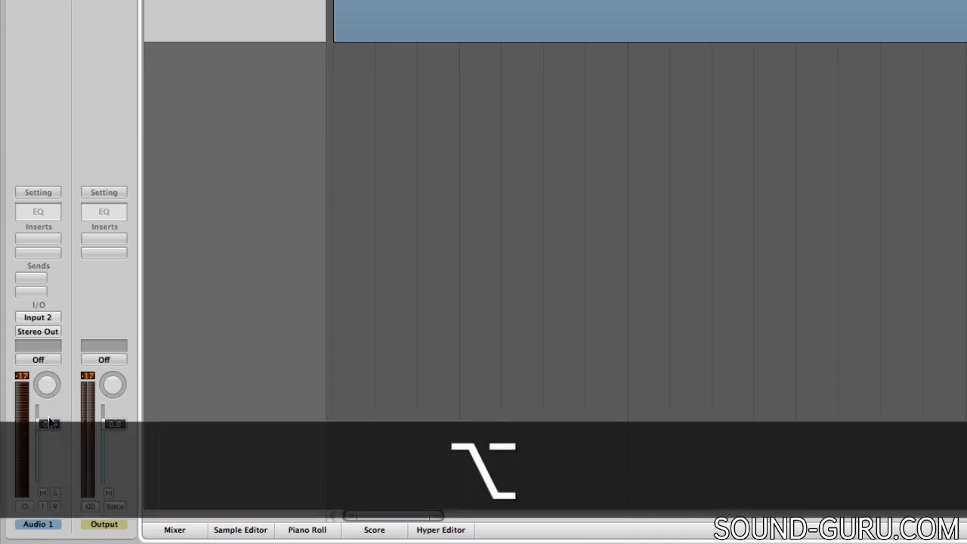
left_click_drag(48, 447, 57, 464)
left_click(55, 458, "alt")
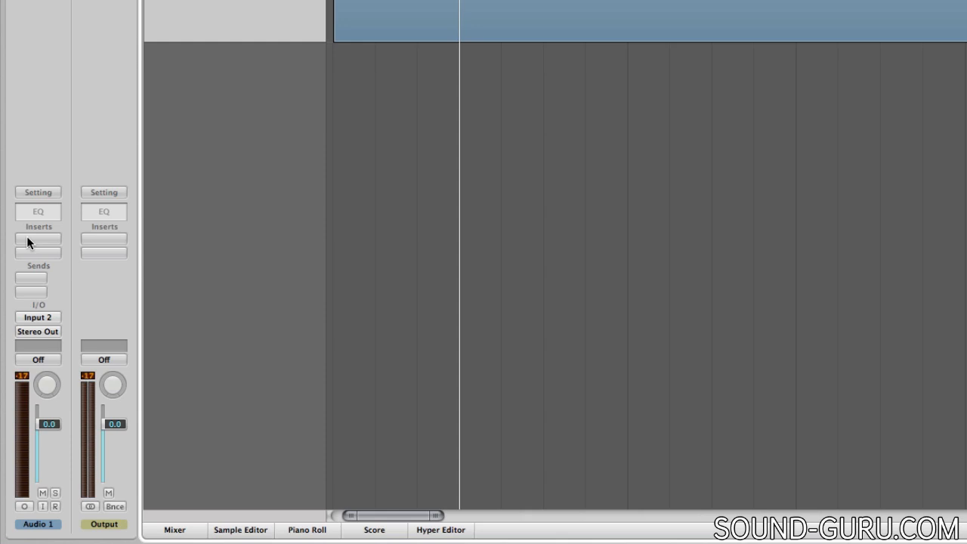
- Return the playhead to the start and insert the mono Amp Designer plug-in in the first insert slot of Audio 1
key("Return")
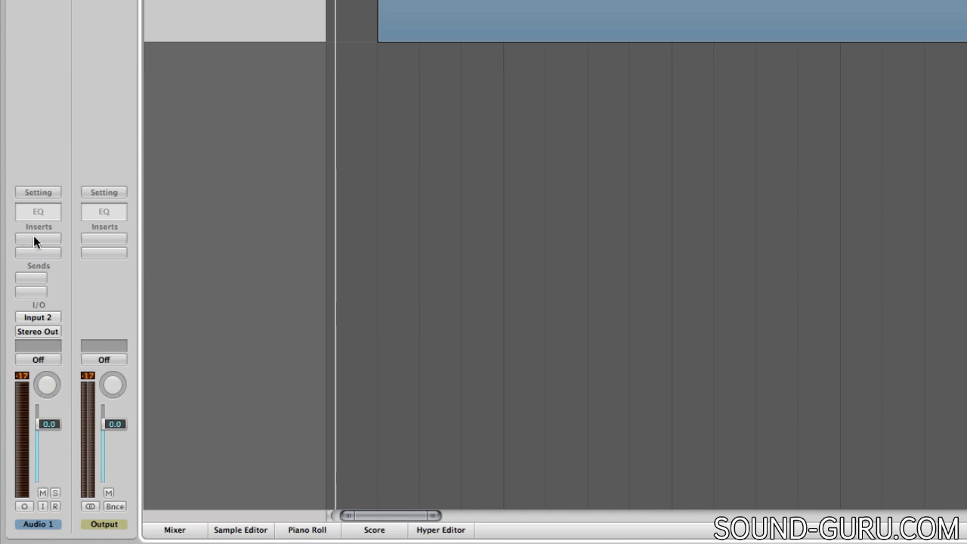
left_click(33, 239)
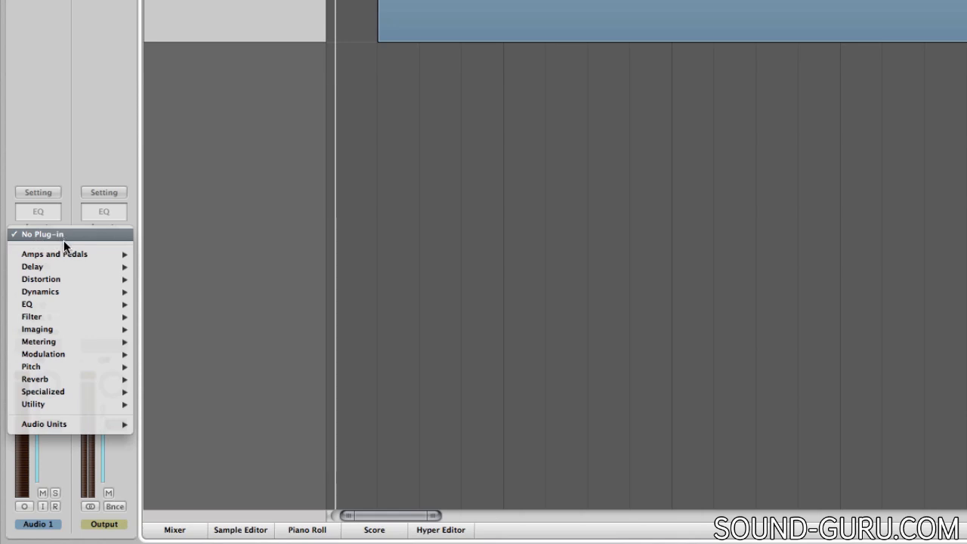
mouse_move(63, 260)
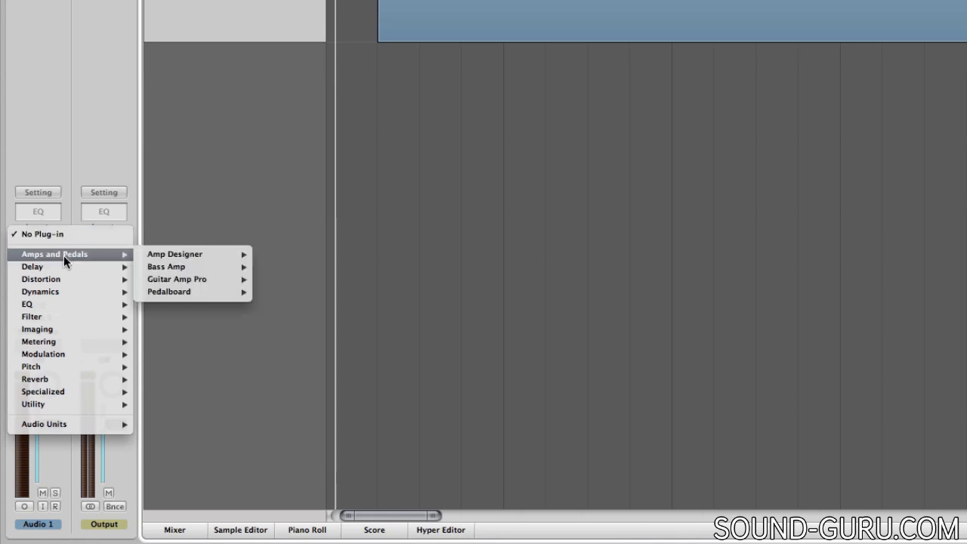
mouse_move(166, 256)
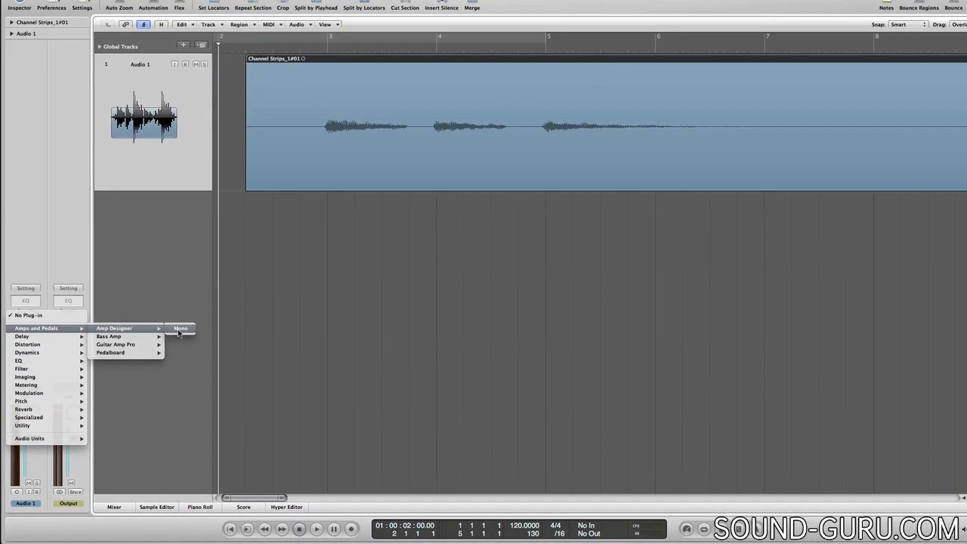
left_click(179, 330)
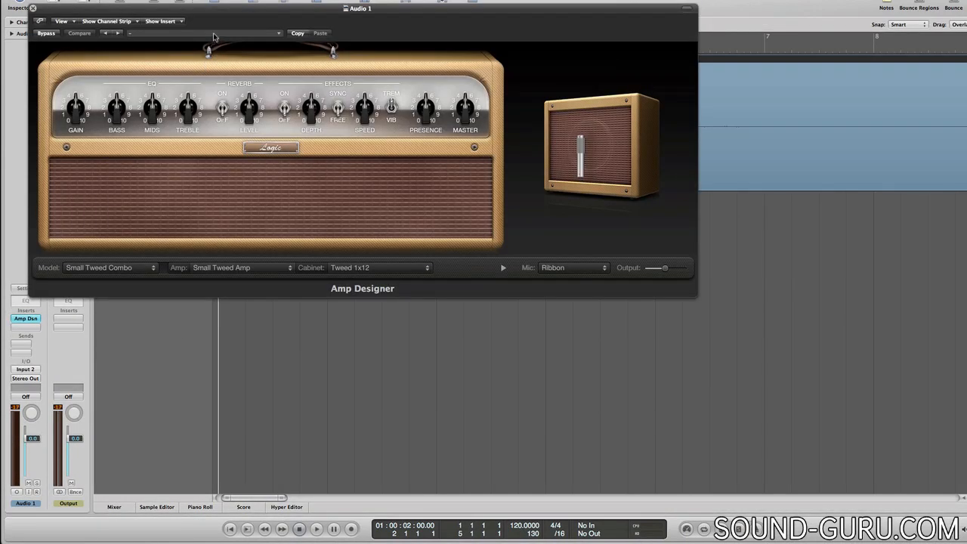
- Load the Sunshine Stack Crunch pure-amp preset in Amp Designer and play the region from just before bar 3
left_click(216, 36)
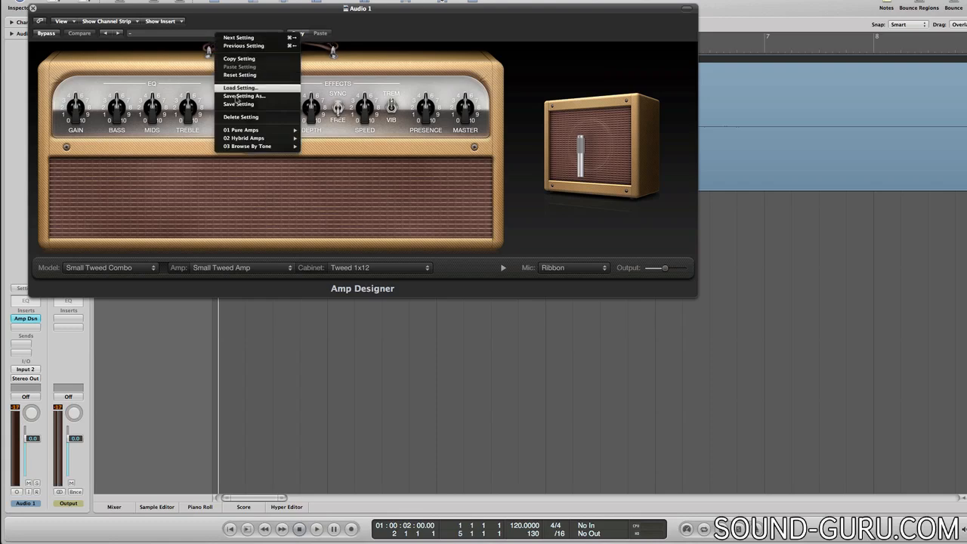
mouse_move(247, 131)
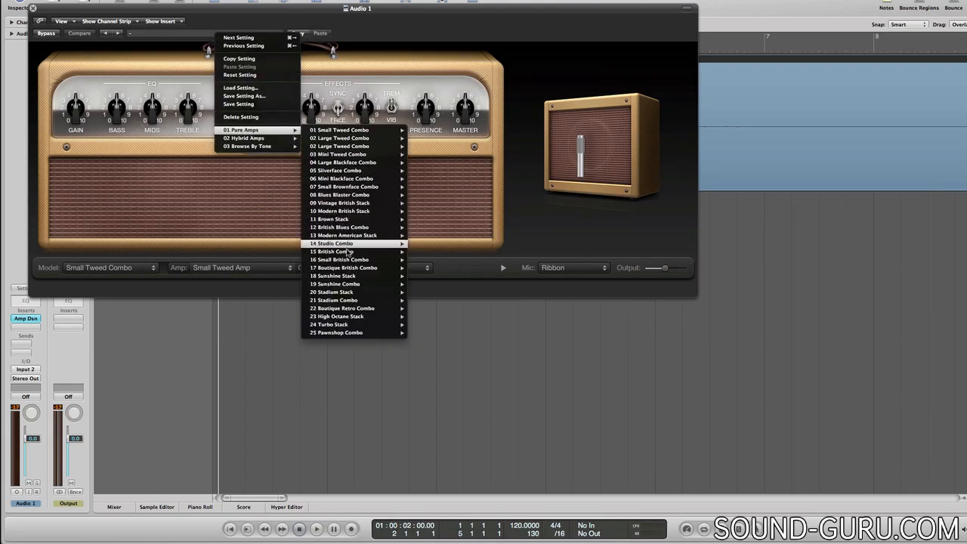
mouse_move(349, 277)
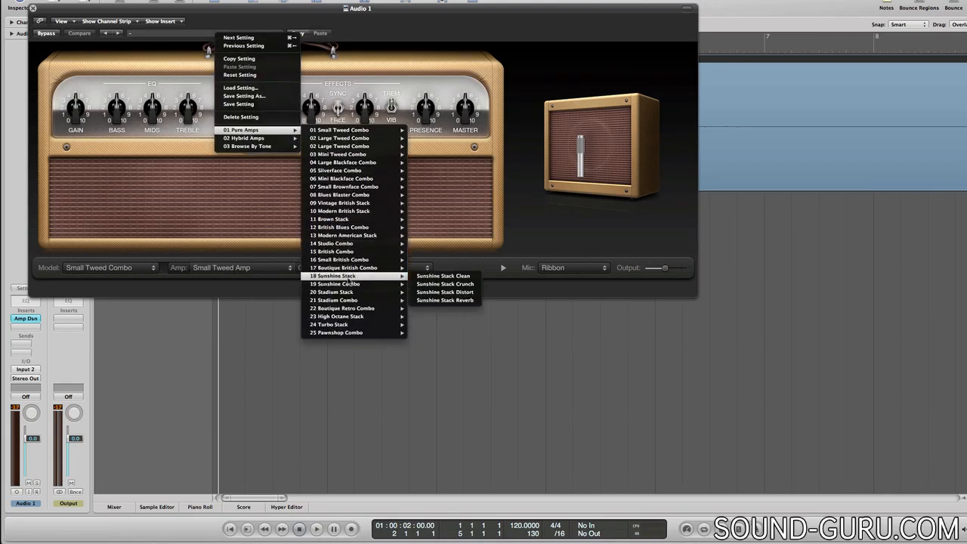
left_click(441, 284)
left_click(32, 8)
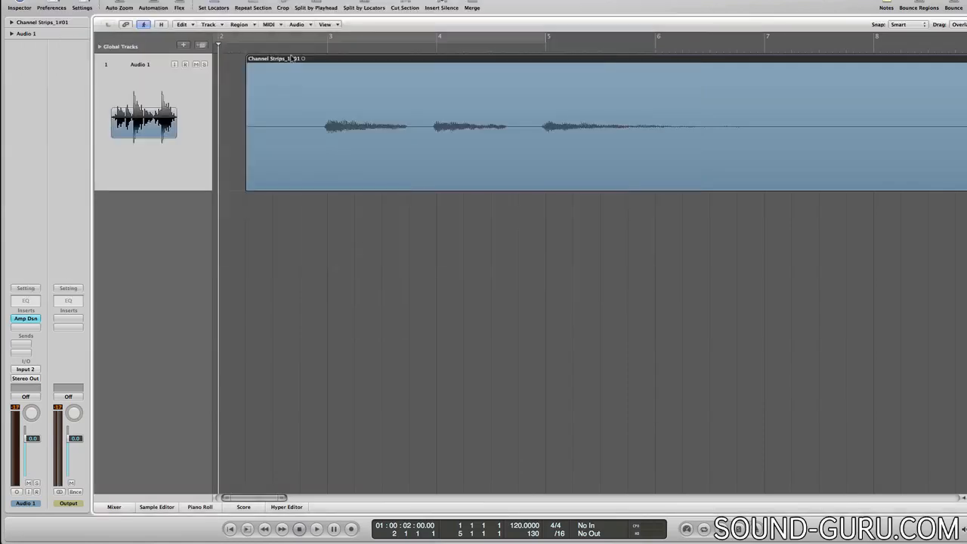
double_click(310, 50)
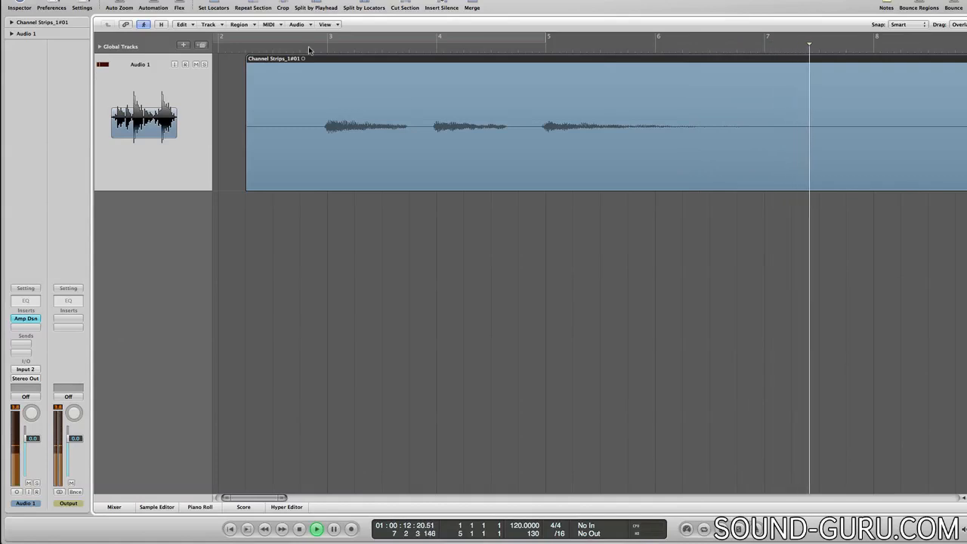
key("space")
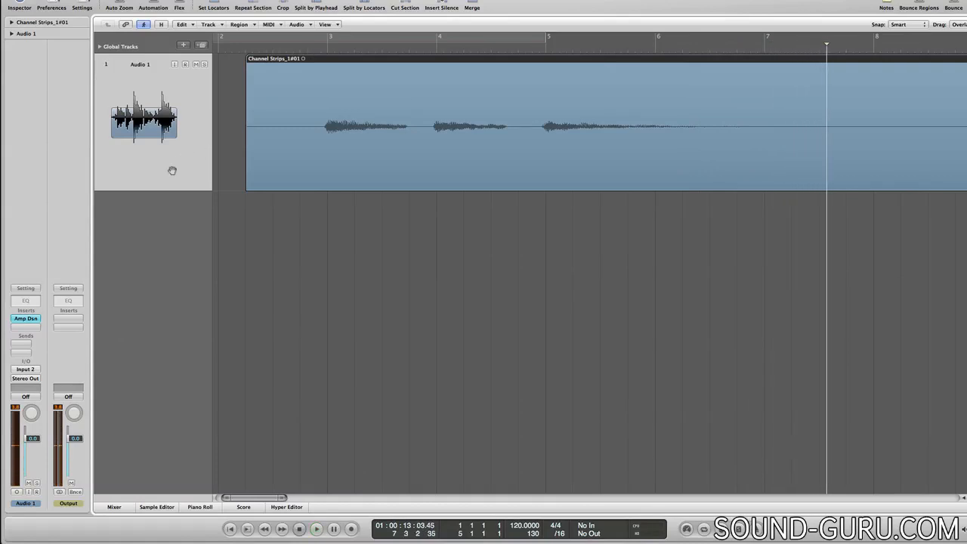
- Insert the Mono->Stereo Space Designer reverb in the second insert slot of Audio 1
left_click(25, 327)
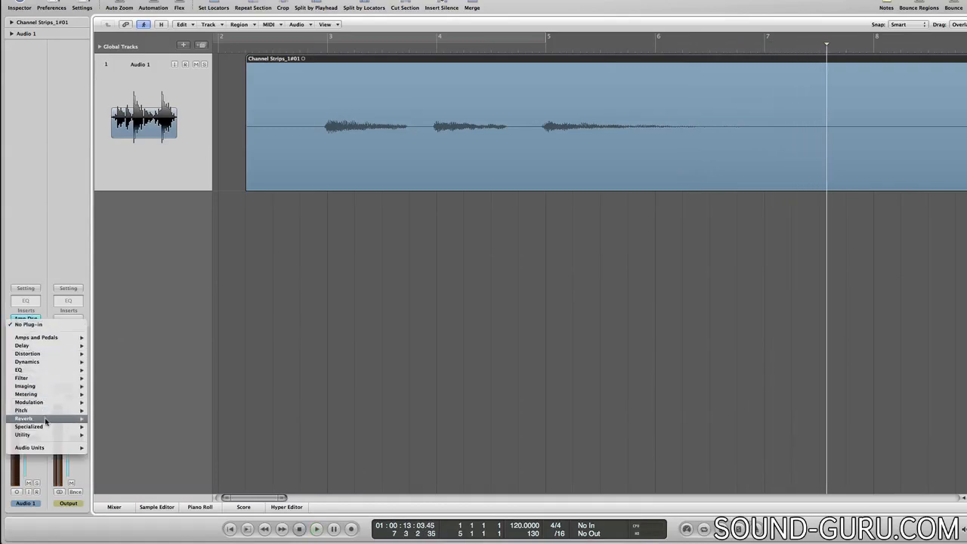
mouse_move(76, 420)
mouse_move(130, 459)
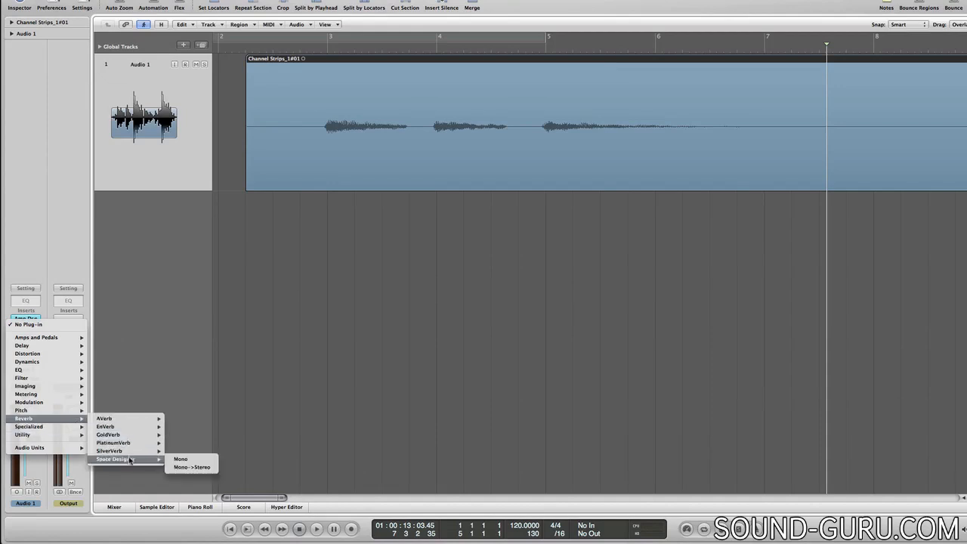
left_click(192, 467)
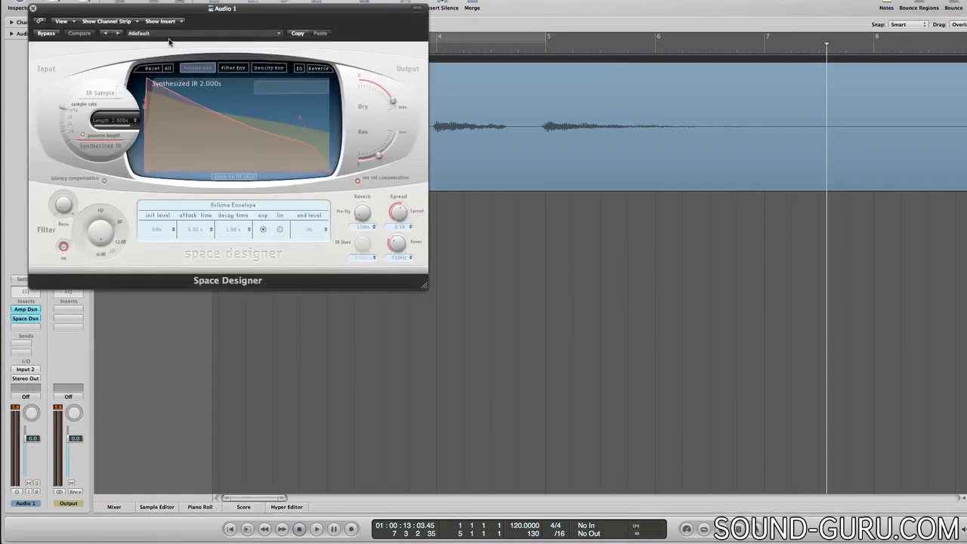
- Load Space Designer's 1.4s Small Concert Hall preset from the medium indoor spaces and replay the region from just before bar 3
left_click(174, 34)
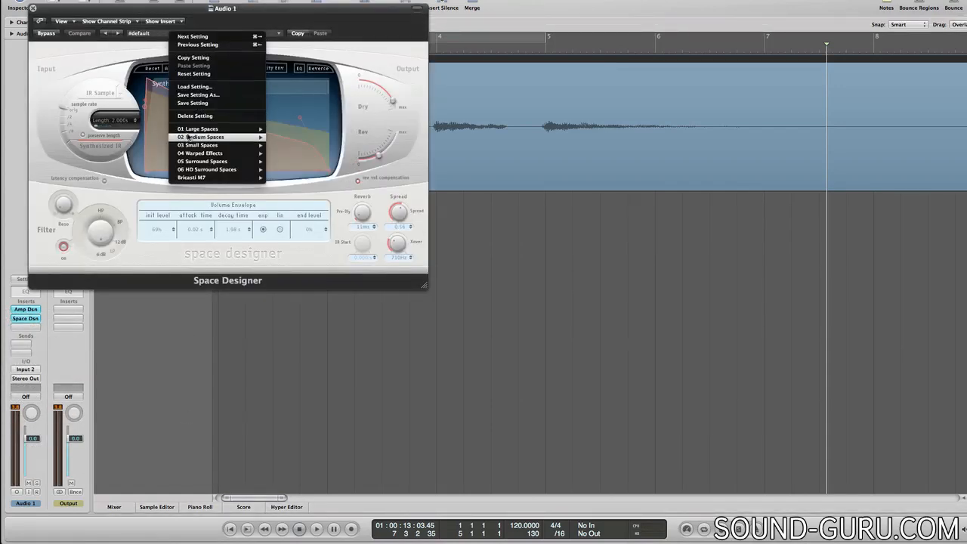
mouse_move(188, 137)
mouse_move(300, 178)
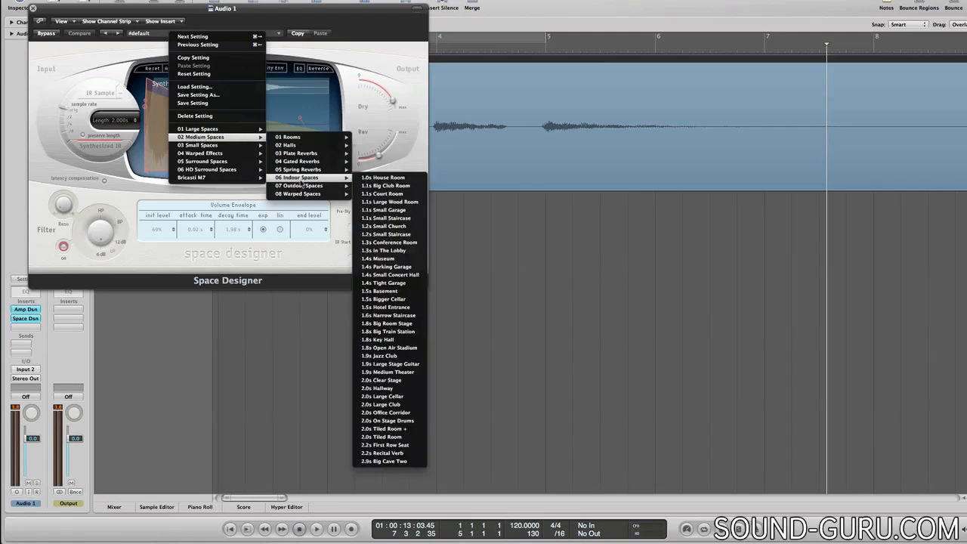
left_click(394, 277)
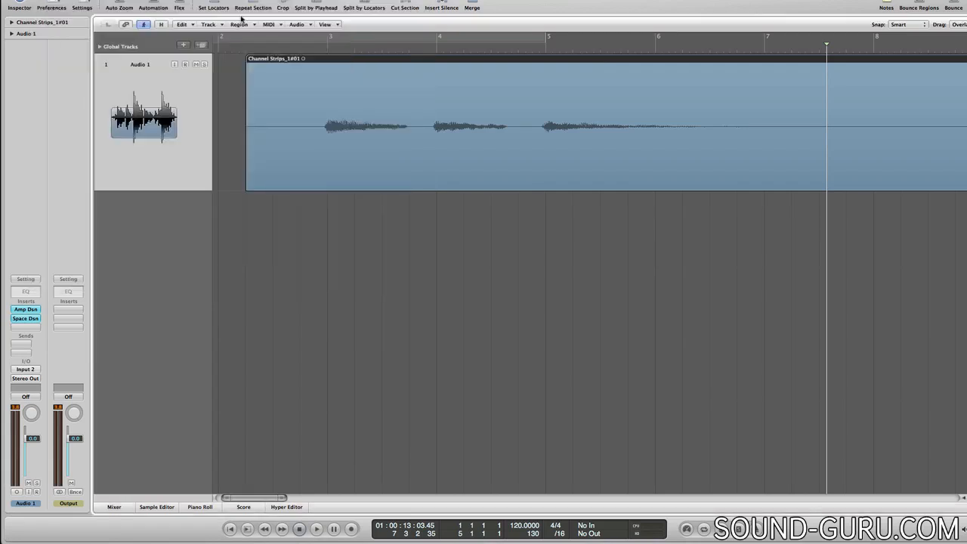
left_click(32, 8)
double_click(313, 49)
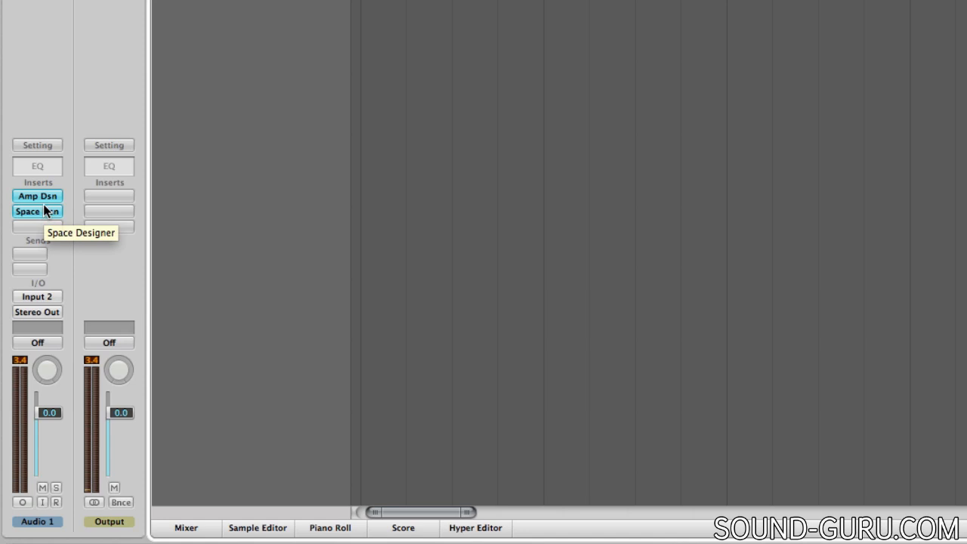
- Try moving Space Designer above Amp Designer in the Audio 1 insert order
key("super")
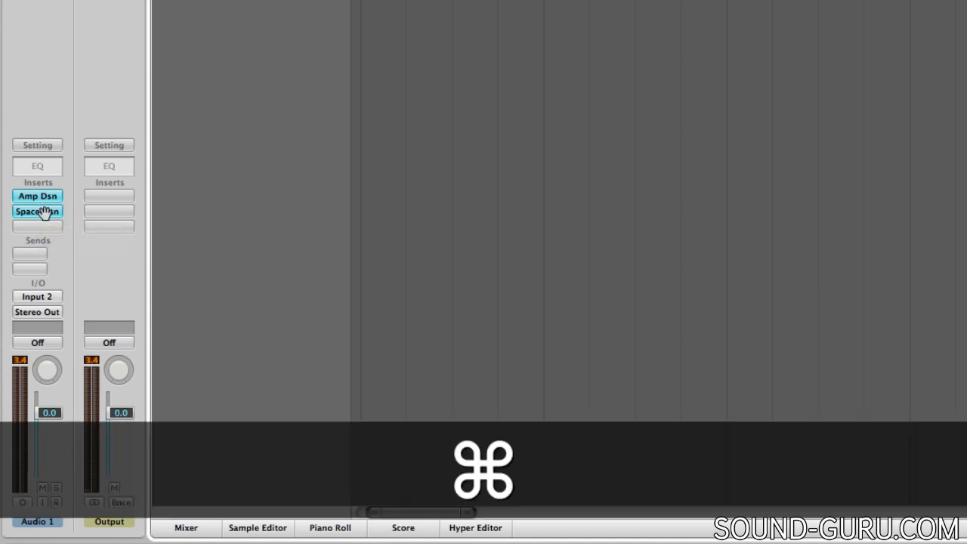
mouse_move(43, 212)
left_mouse_down()
mouse_move(43, 232)
mouse_move(47, 195)
left_mouse_up()
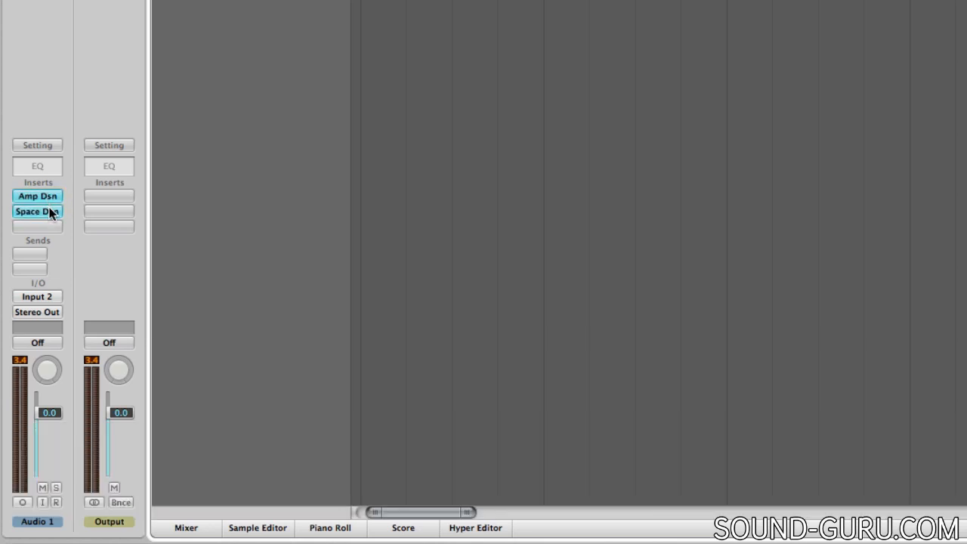
- Bypass Amp Designer and Space Designer on Audio 1 during playback and switch both back on
key("alt")
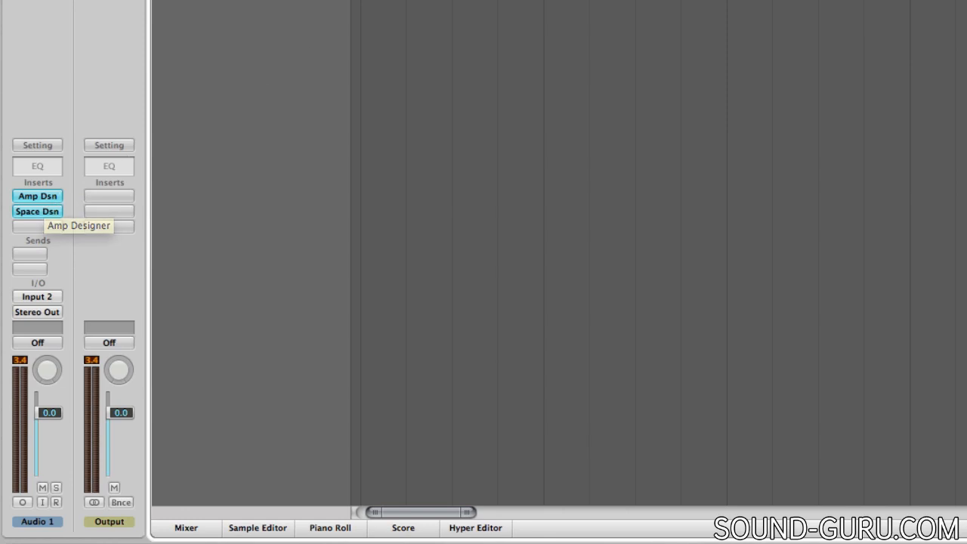
left_click(51, 198, "alt")
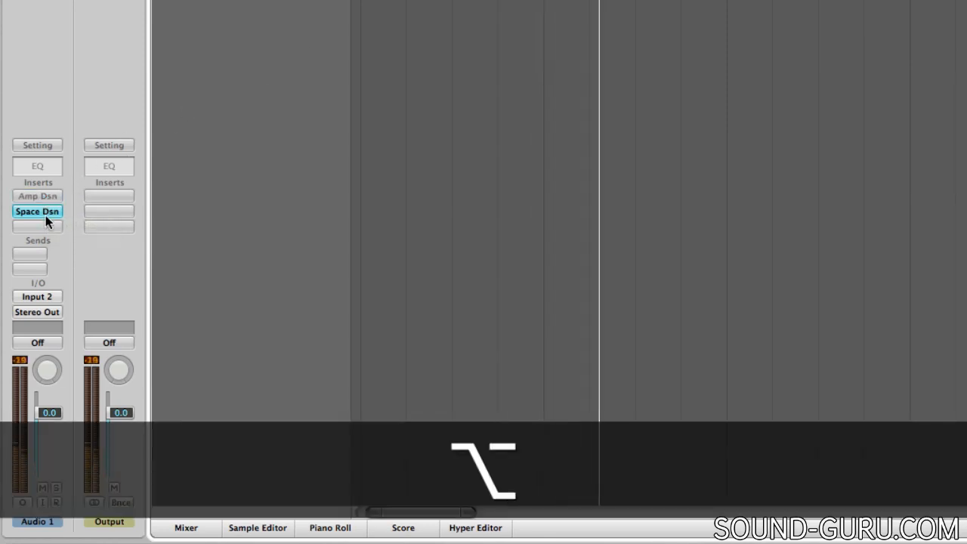
left_click(46, 214, "alt")
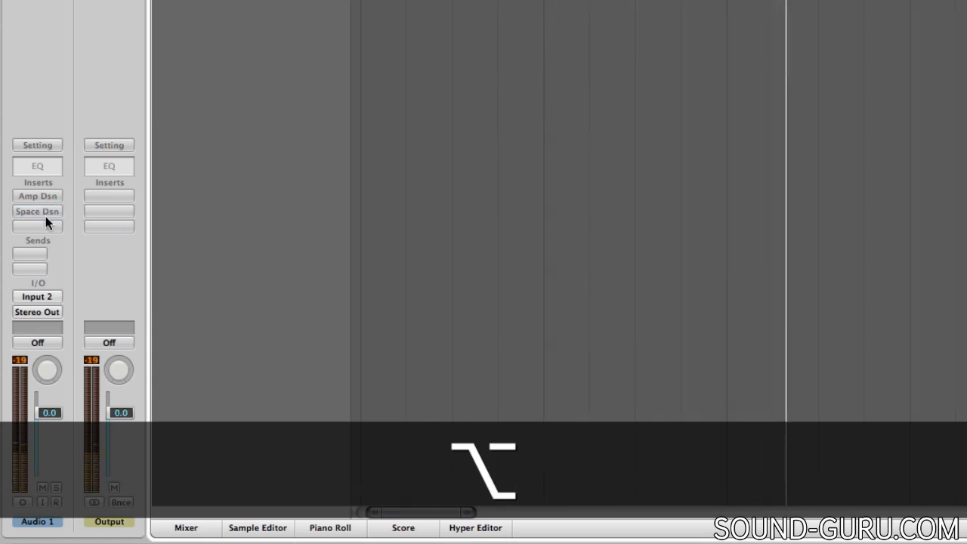
left_click(45, 216, "alt")
left_click(47, 201, "alt")
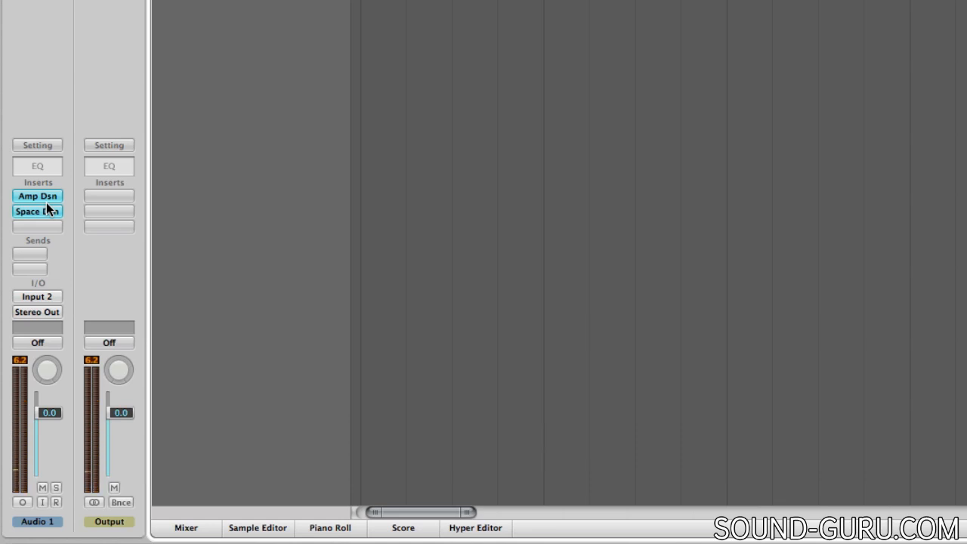
- Add a Channel EQ to Audio 1 and reselect its stereo version in the third insert slot
left_click(40, 167)
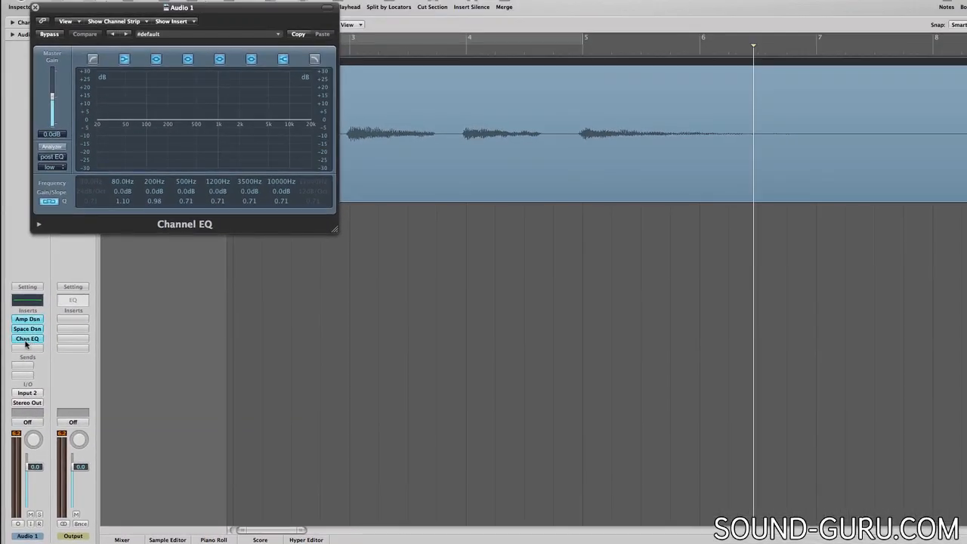
left_click(34, 7)
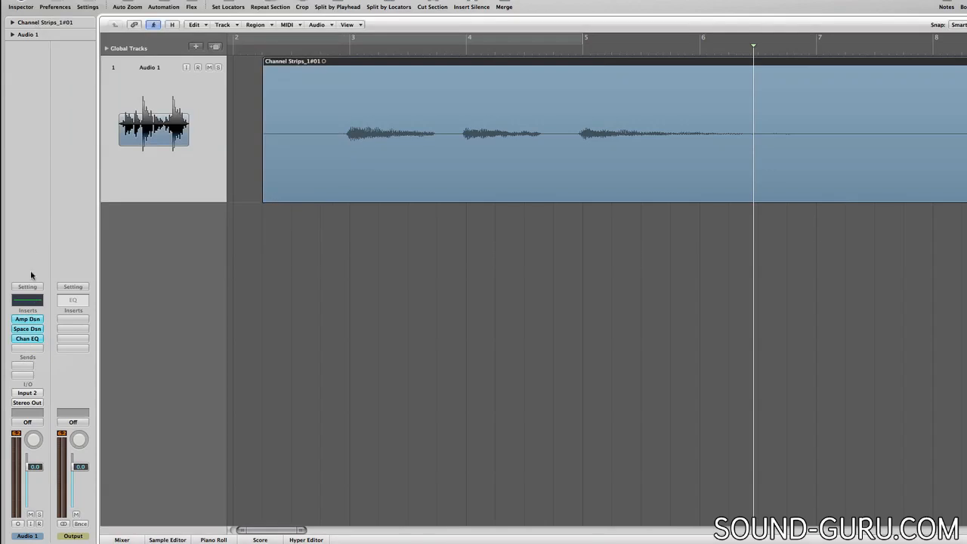
left_click(28, 340)
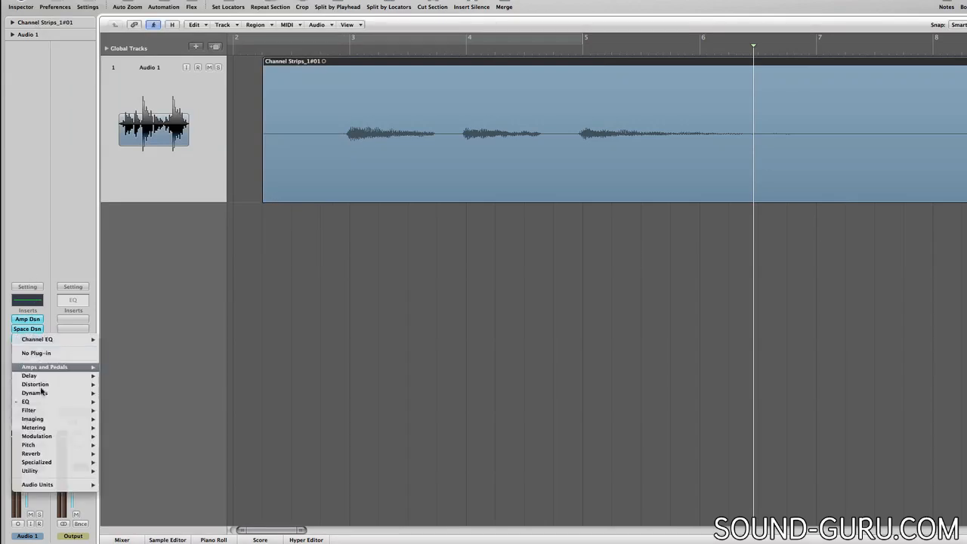
mouse_move(43, 402)
mouse_move(111, 405)
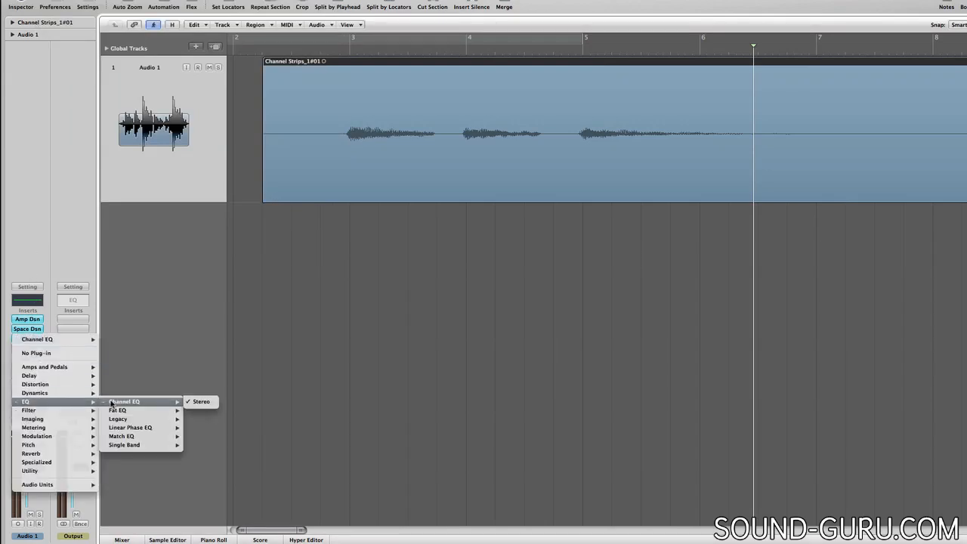
left_click(198, 403)
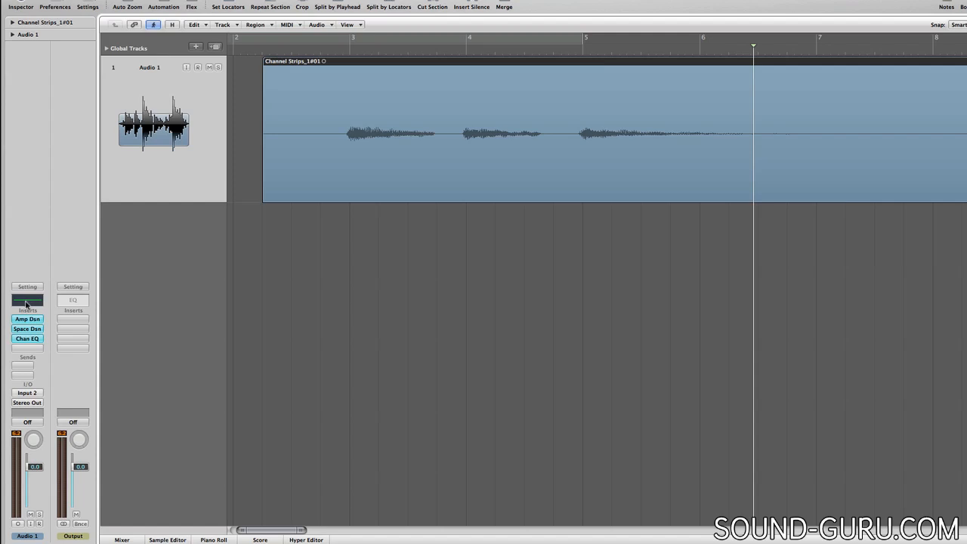
- Enable the low-cut band in the Audio 1 Channel EQ and set its frequency to 350 Hz
left_click(26, 338)
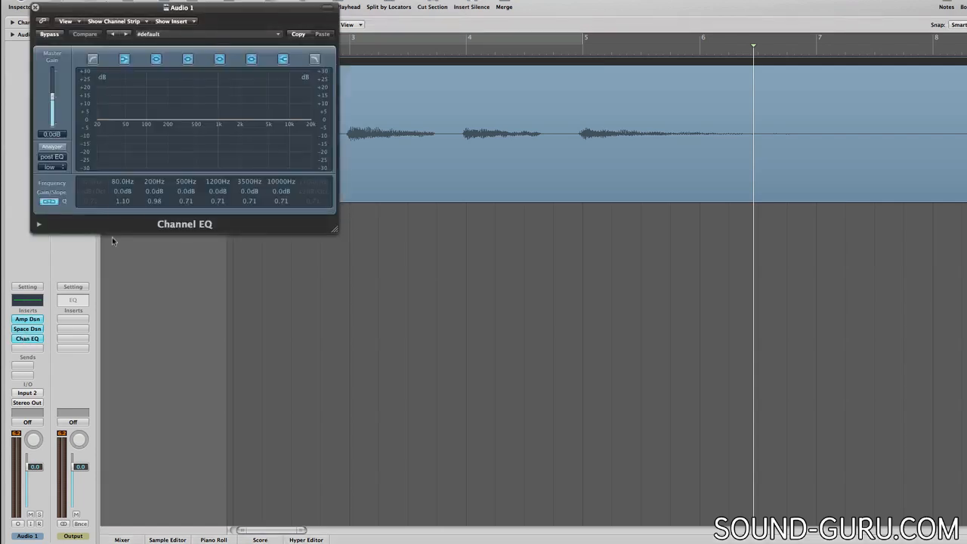
left_click(94, 61)
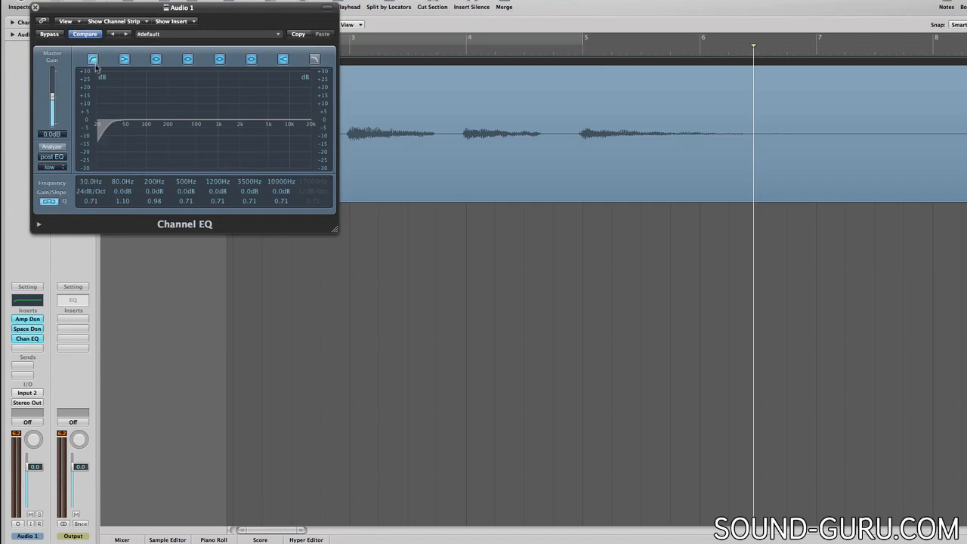
left_click_drag(94, 184, 104, 87)
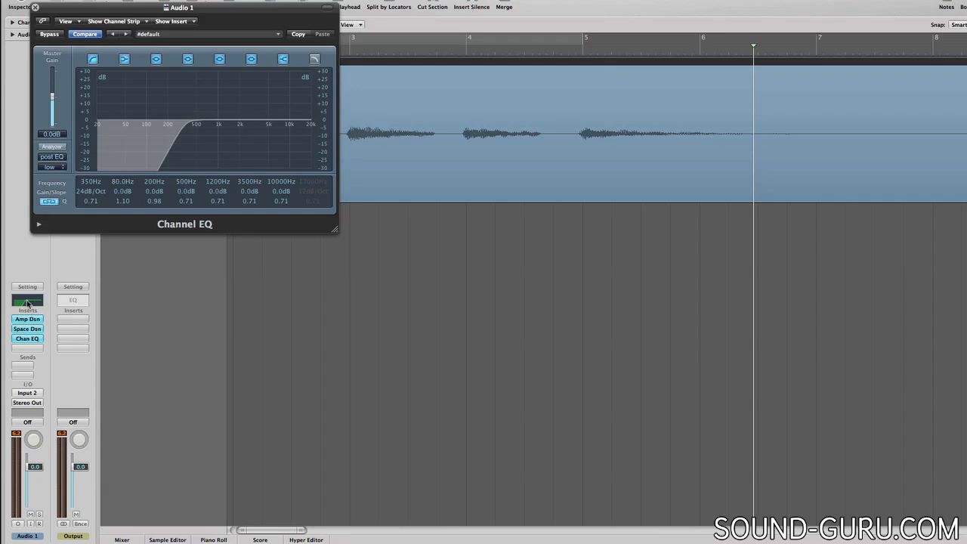
left_click(35, 7)
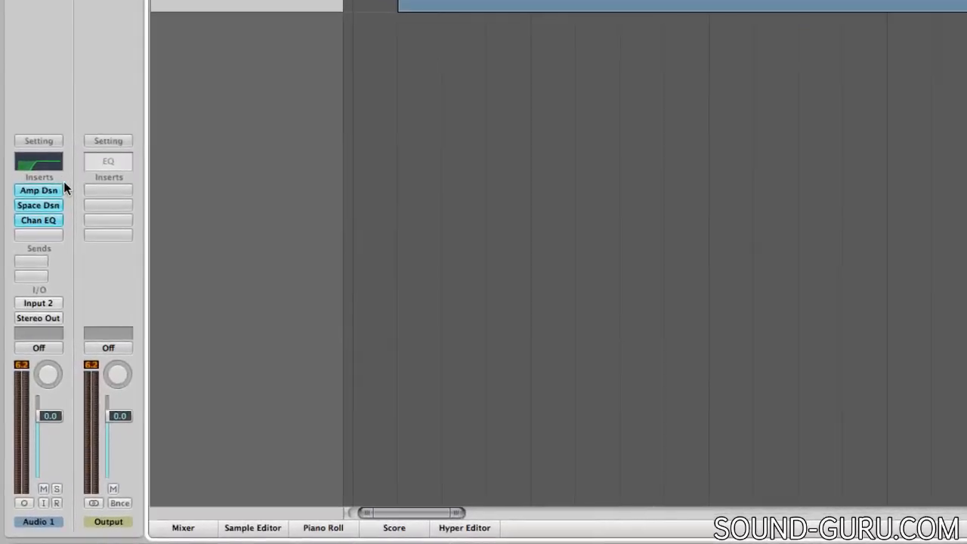
- Examine the plug-ins available for the fourth insert slot, including third-party Audio Units, and the output routing options of Audio 1
left_click(40, 235)
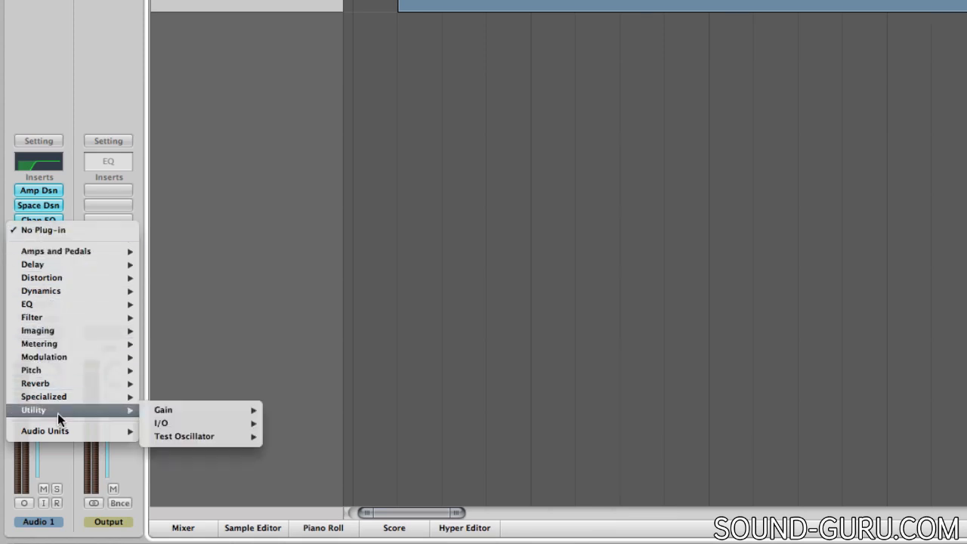
mouse_move(57, 434)
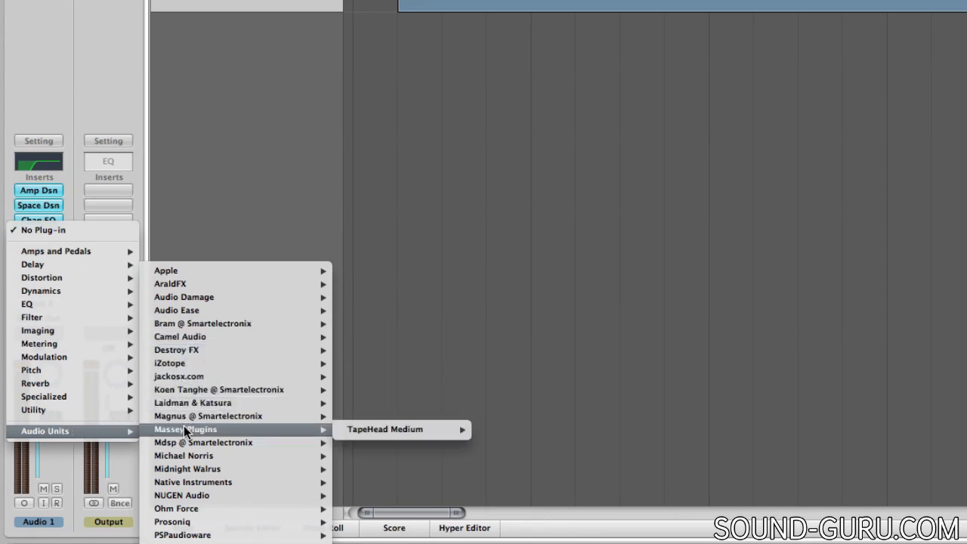
mouse_move(183, 443)
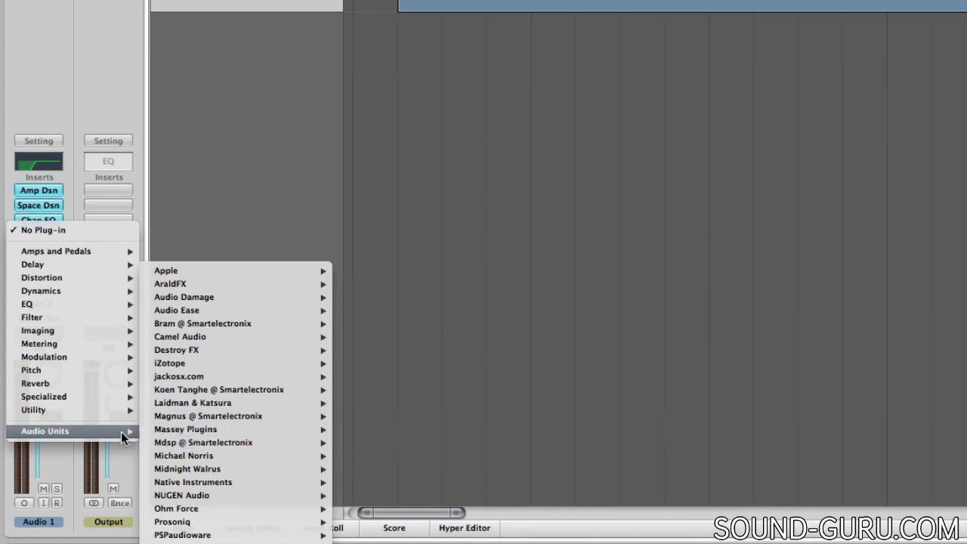
key("Escape")
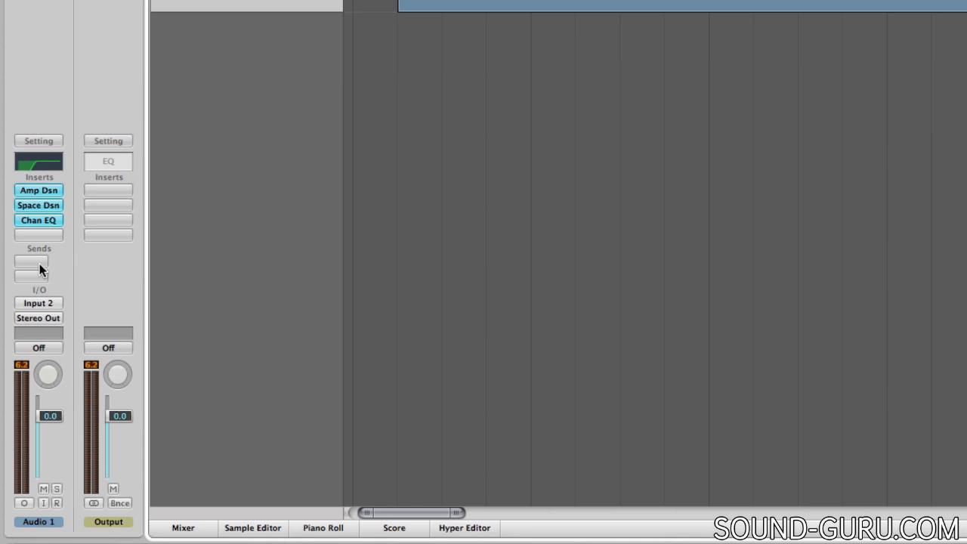
left_click(38, 319)
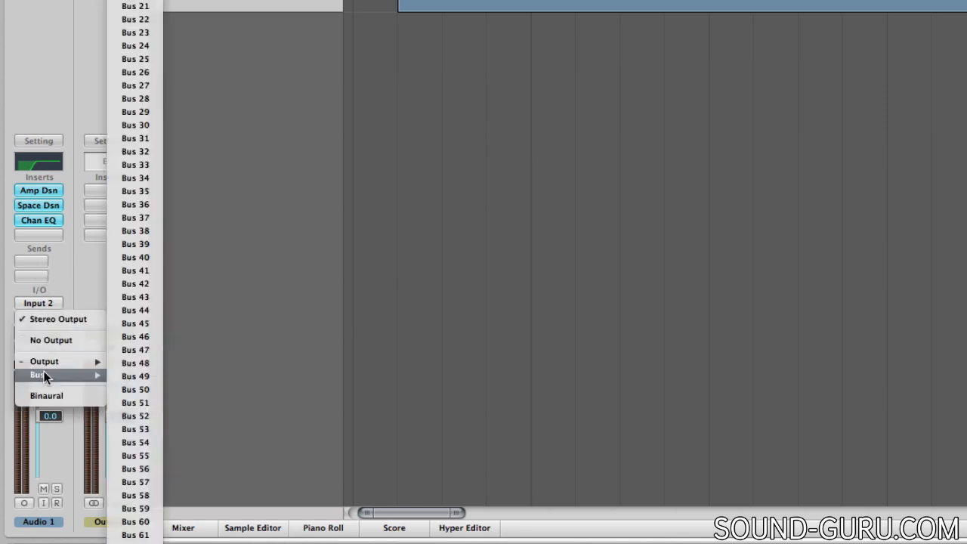
left_click(50, 227)
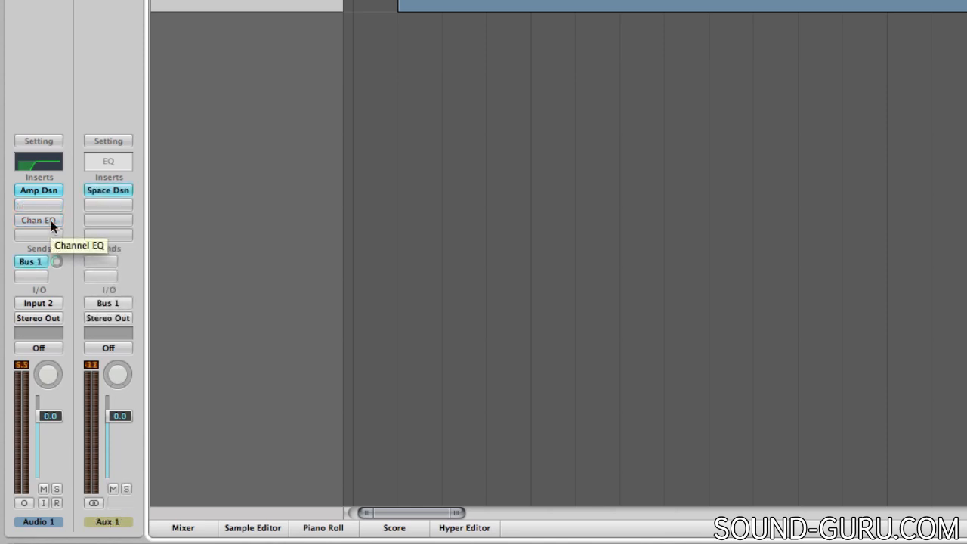
- Load the African Fuzz channel strip setting from Guitar Sounds on Audio 1 and play the track to audition it
left_click(38, 141)
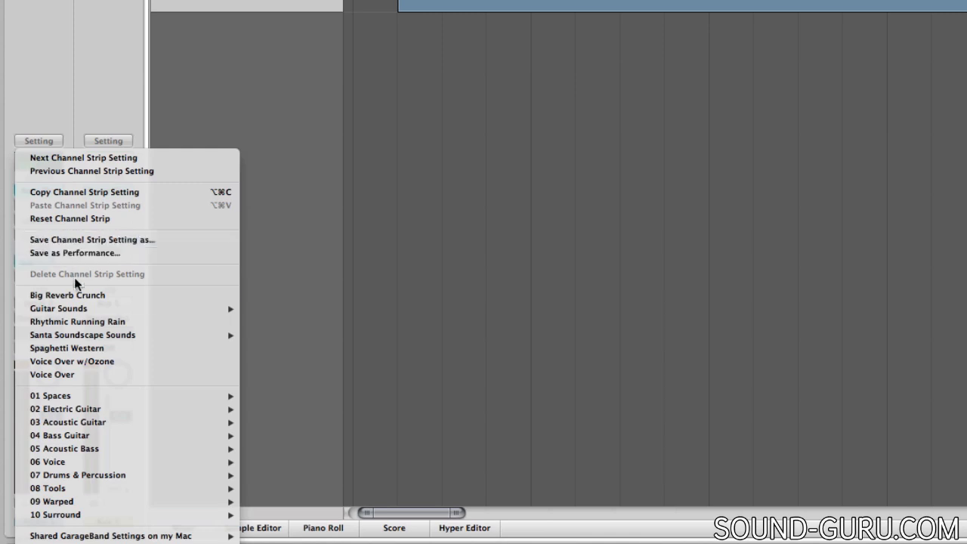
mouse_move(77, 303)
left_click(253, 308)
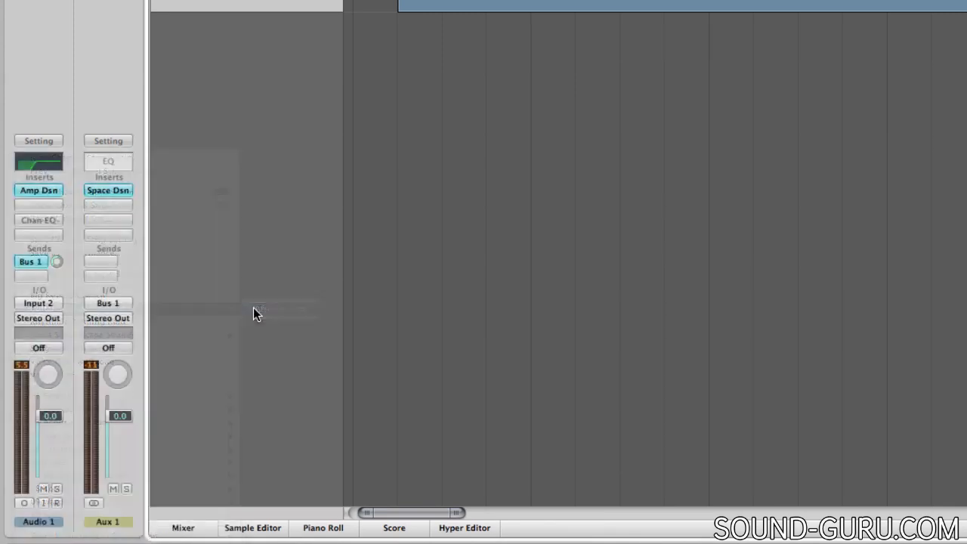
key("space")
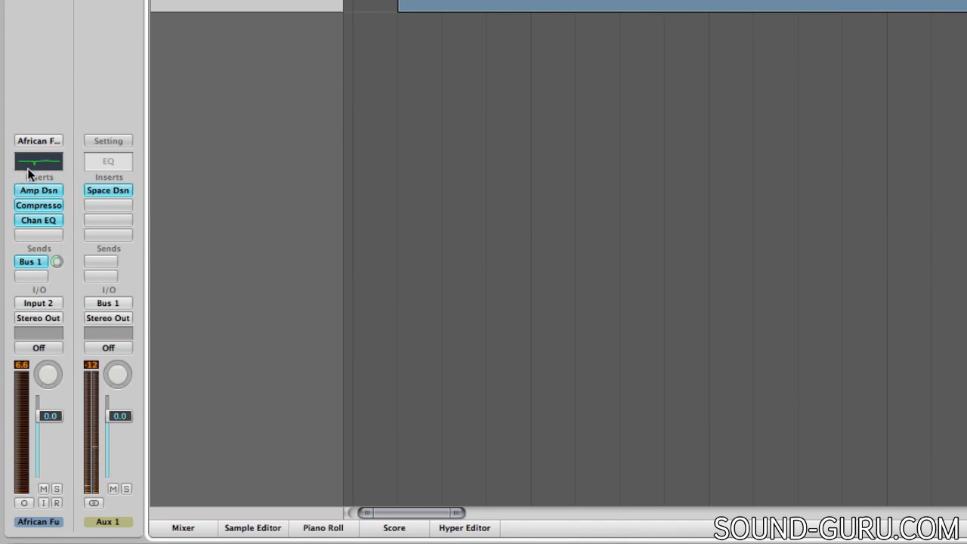
- Load the Spinning Speaker channel strip setting from Electric Guitar, Guitar Tone Sampler on the audio track and play it back
left_click(39, 141)
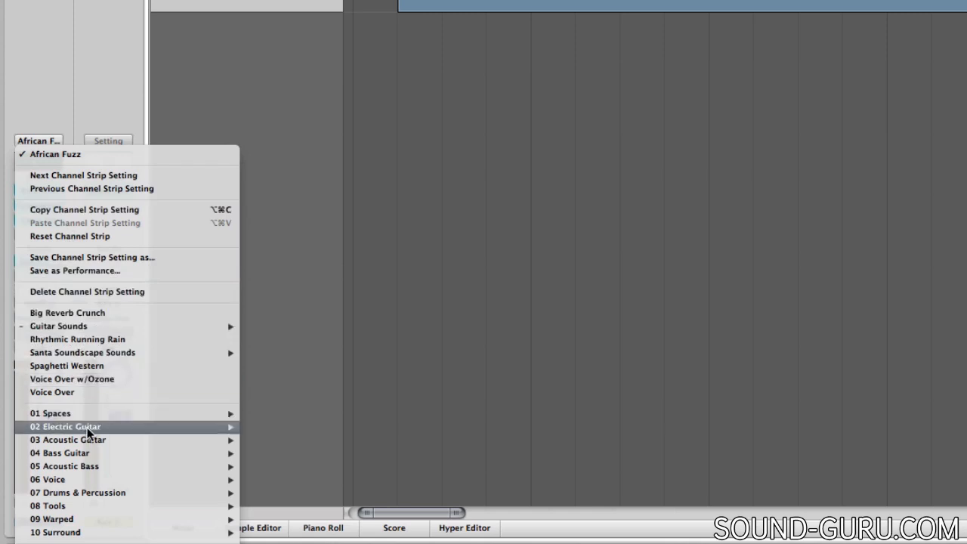
mouse_move(96, 429)
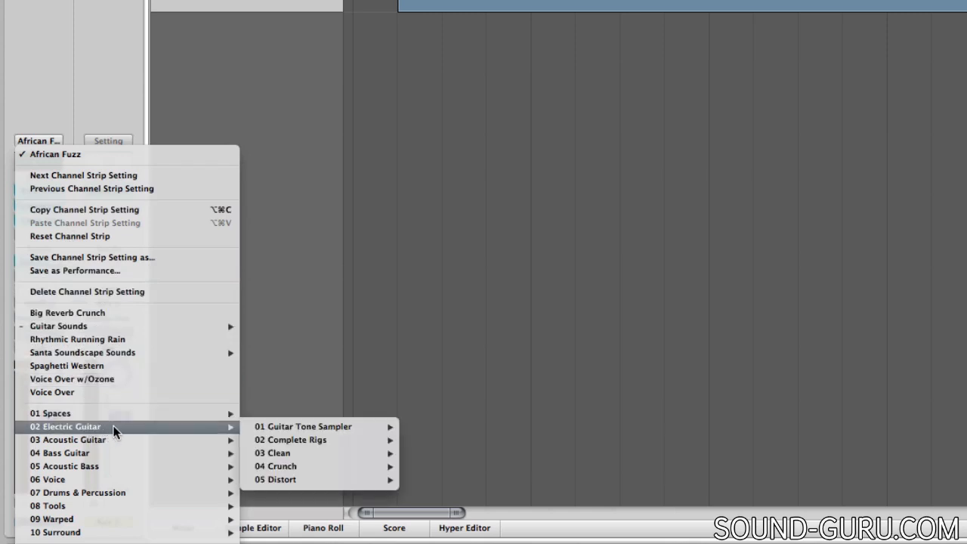
mouse_move(265, 425)
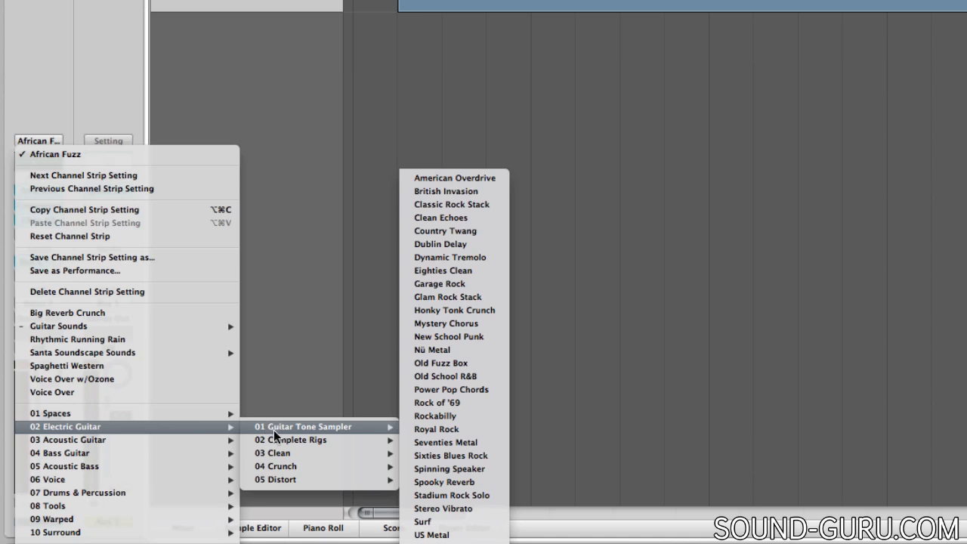
left_click(435, 467)
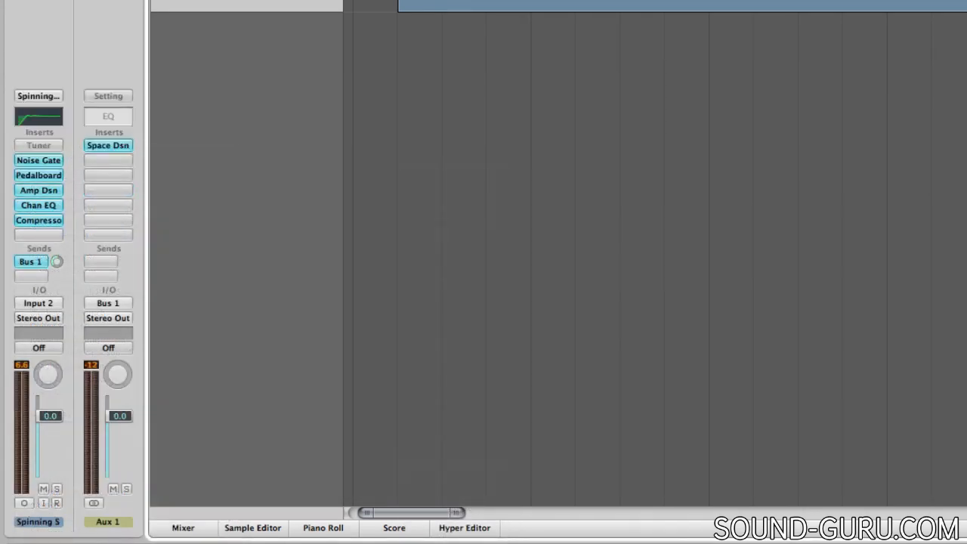
key("space")
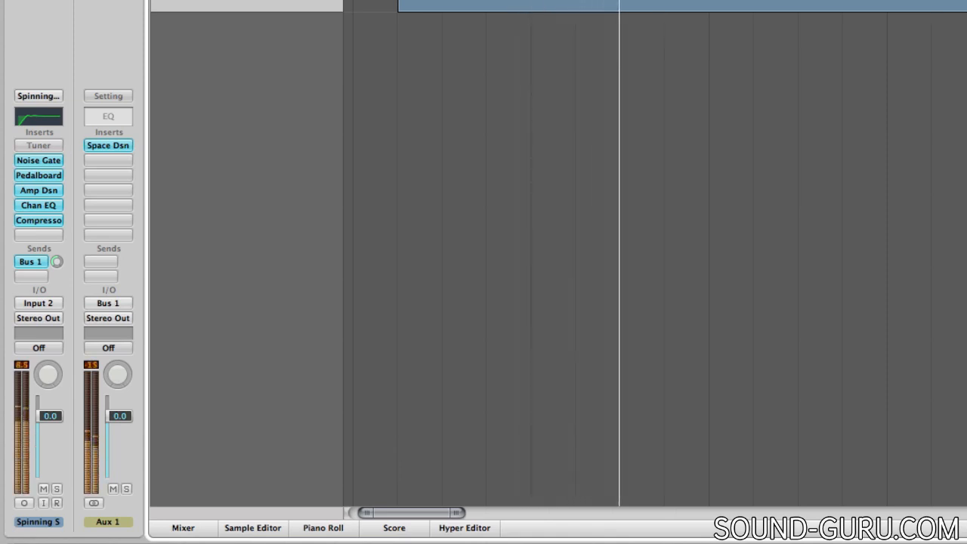